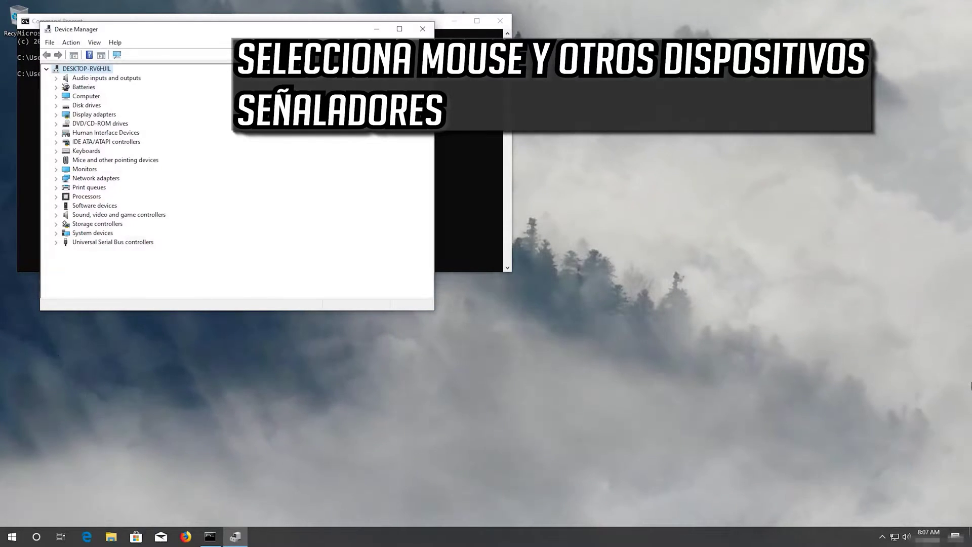
# Expand the Mice and other pointing devices category in the device tree
pyautogui.press('Down')
pyautogui.press('Down')
pyautogui.press('Down')
pyautogui.press('Down')
pyautogui.press('Down')
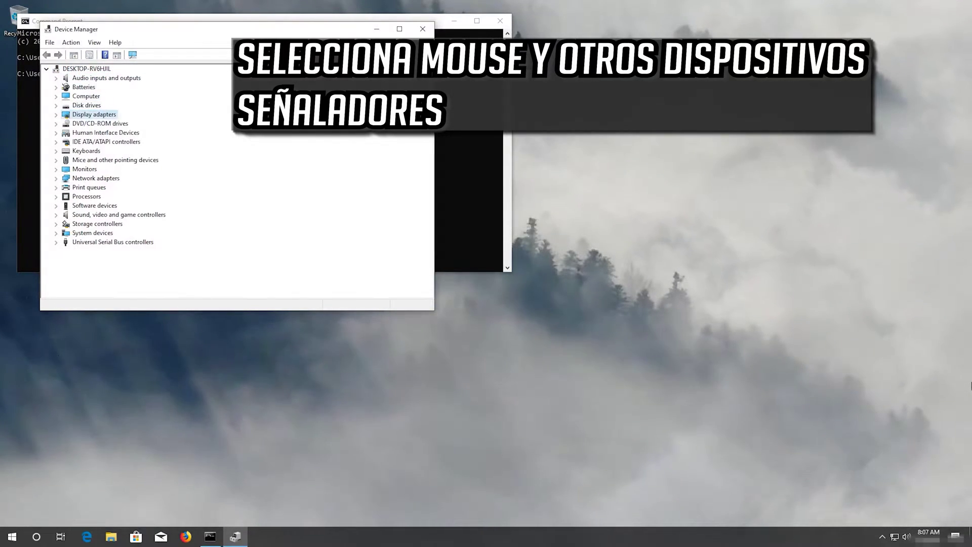
pyautogui.press('Down')
pyautogui.press('Down')
pyautogui.press('Down')
pyautogui.press('Down')
pyautogui.press('Down')
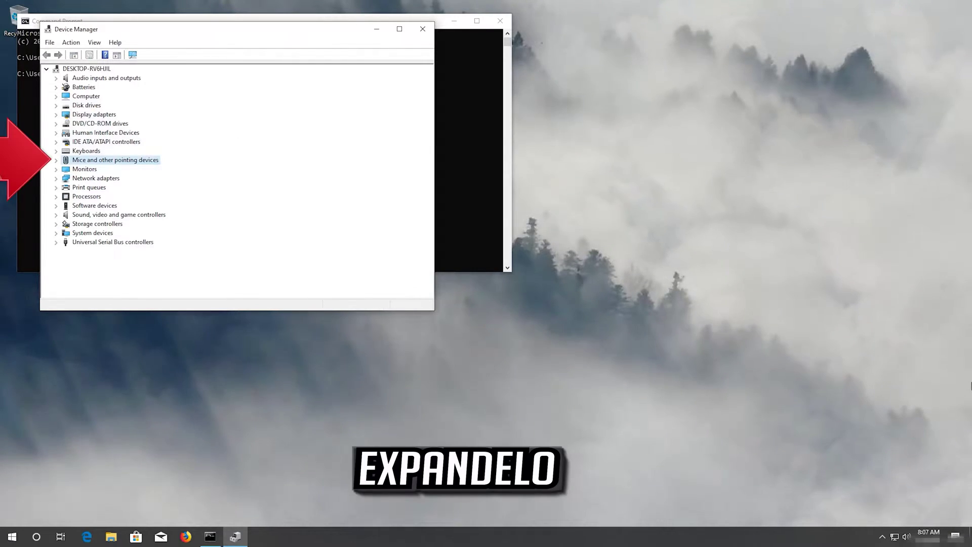
pyautogui.press('Right')
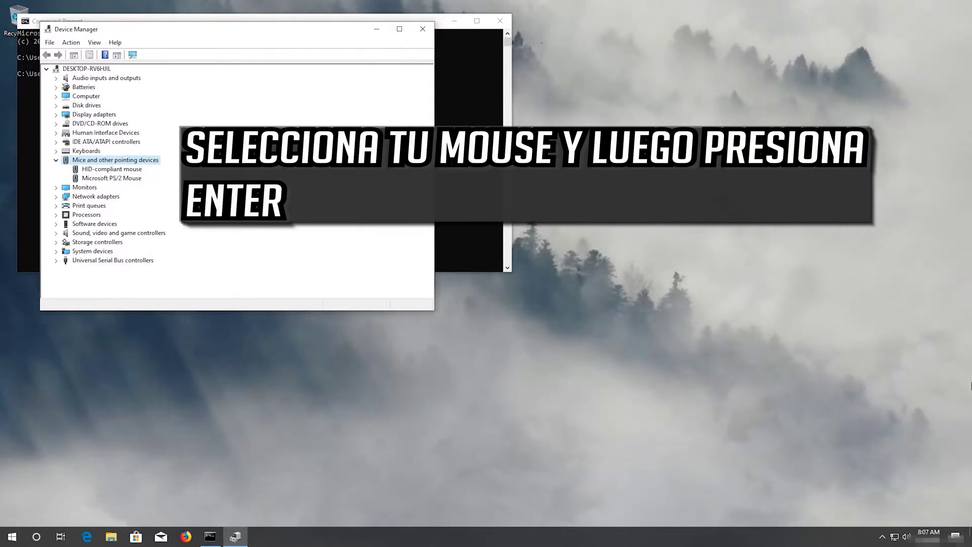
# Open the properties of the Microsoft PS/2 Mouse and show its driver information
pyautogui.press('Down')
pyautogui.press('Down')
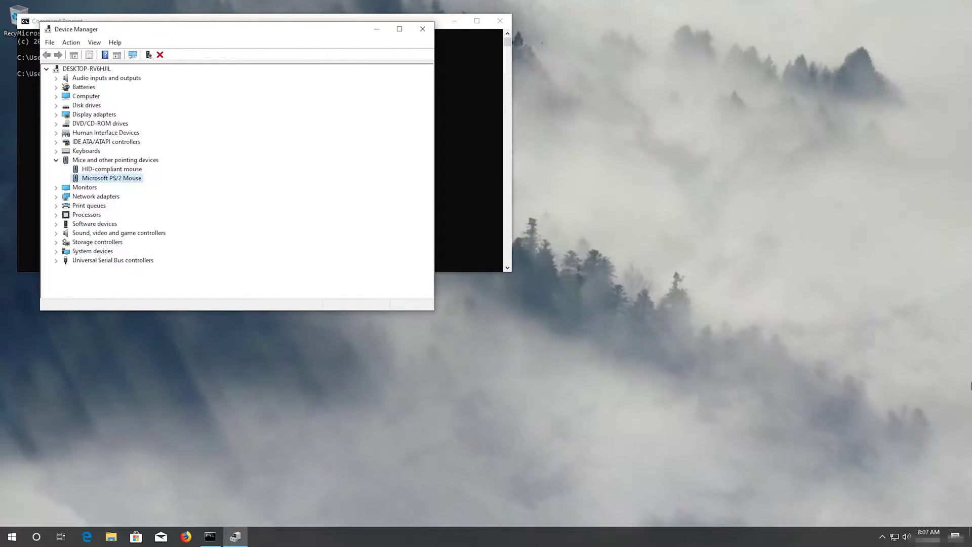
pyautogui.press('Return')
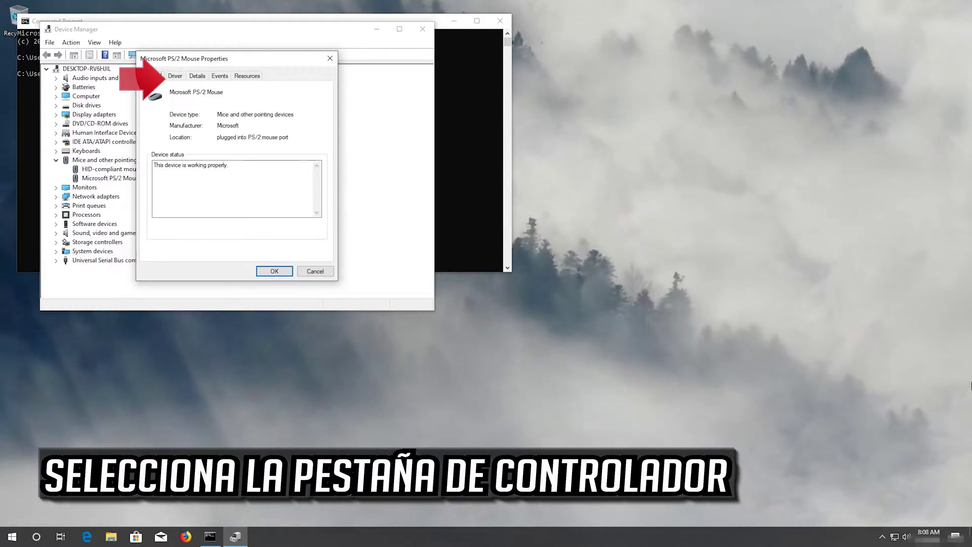
pyautogui.hotkey('ctrl', 'Tab')
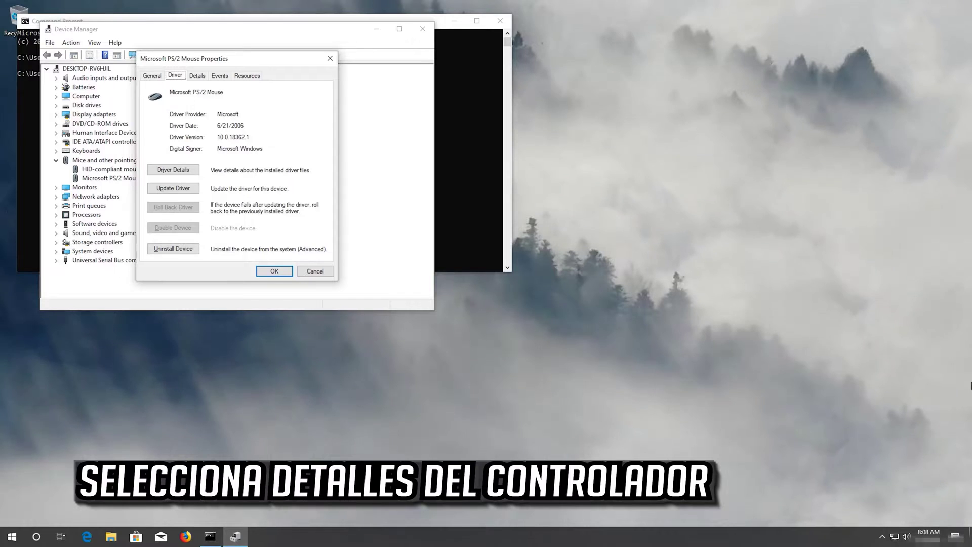
# Update the Microsoft PS/2 Mouse driver by searching automatically for updated driver software
pyautogui.press('Tab')
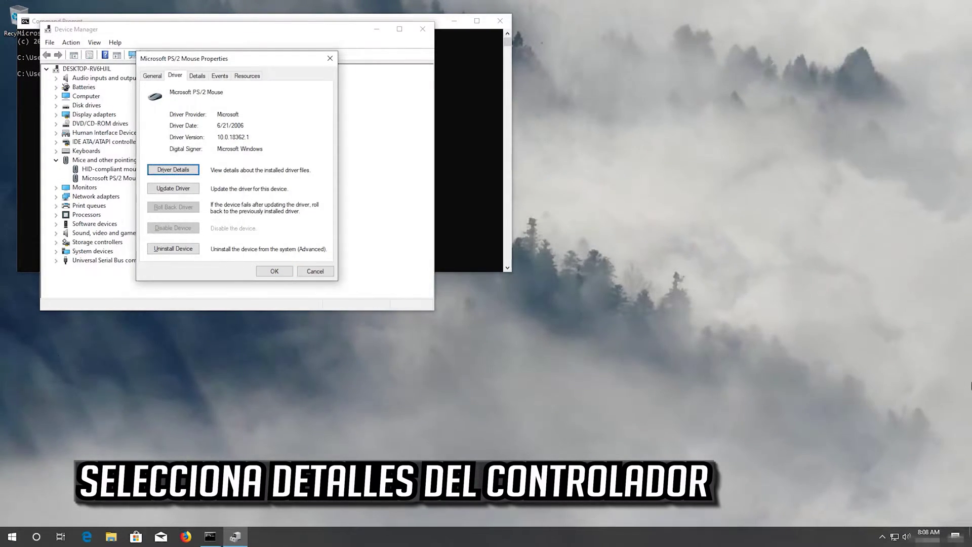
pyautogui.press('Tab')
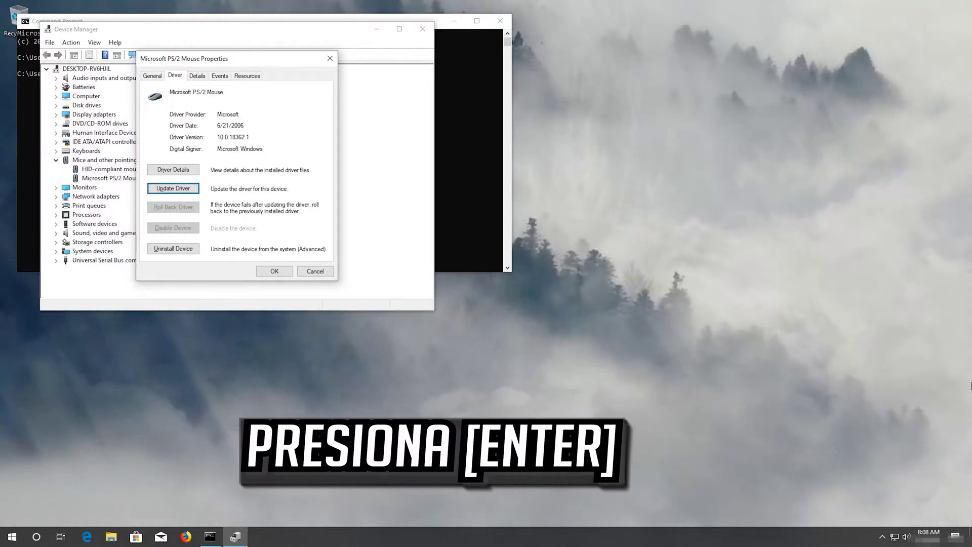
pyautogui.press('Return')
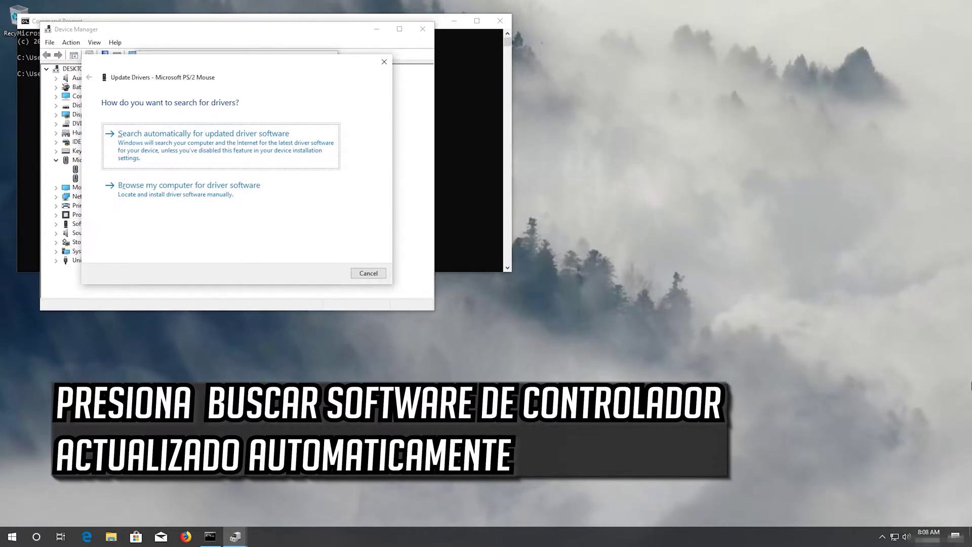
pyautogui.press('Return')
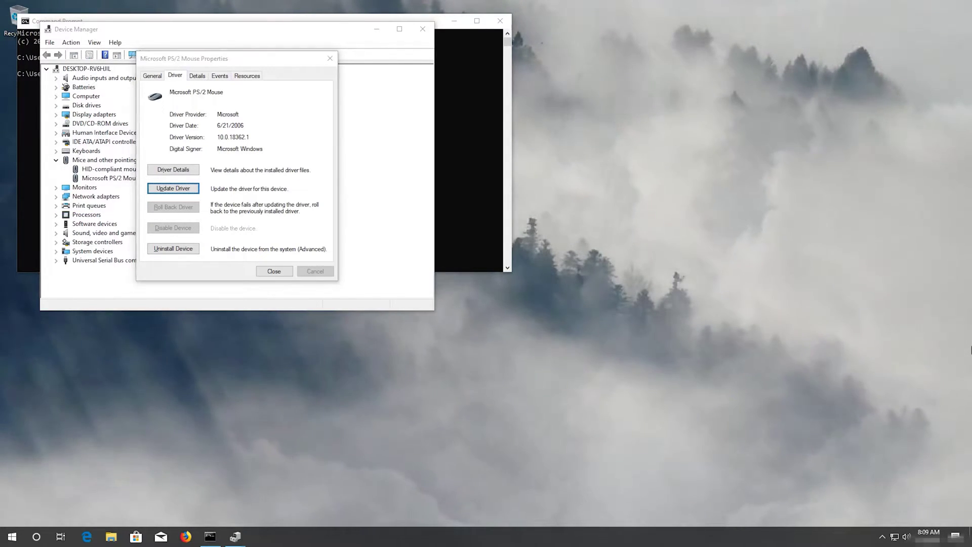
# Start another driver update, browsing the computer for driver software and choosing to pick from the list of available drivers
pyautogui.press('Return')
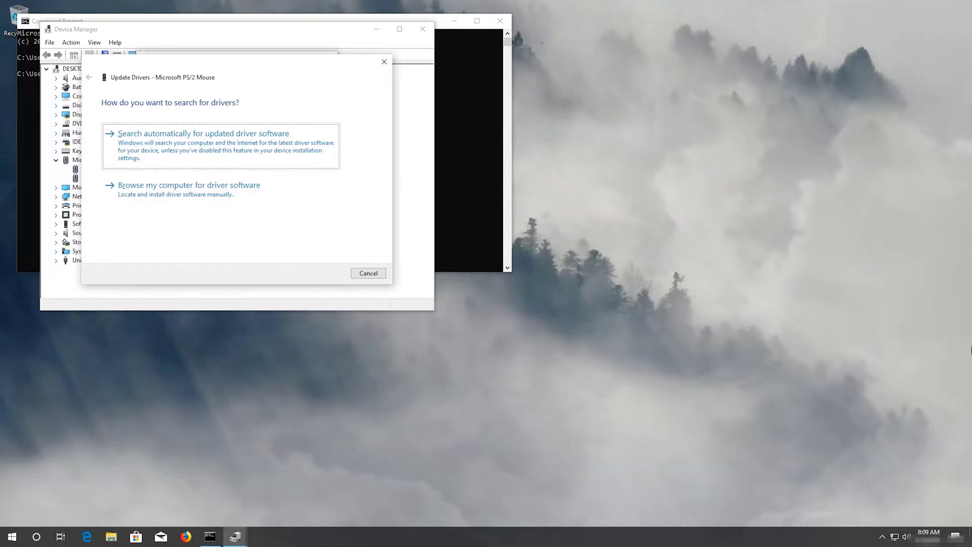
pyautogui.press('Tab')
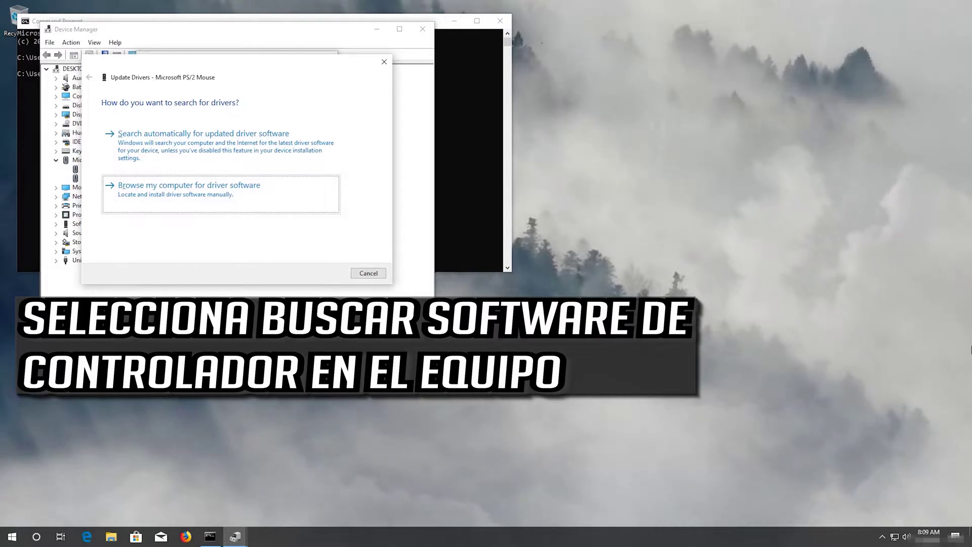
pyautogui.press('Return')
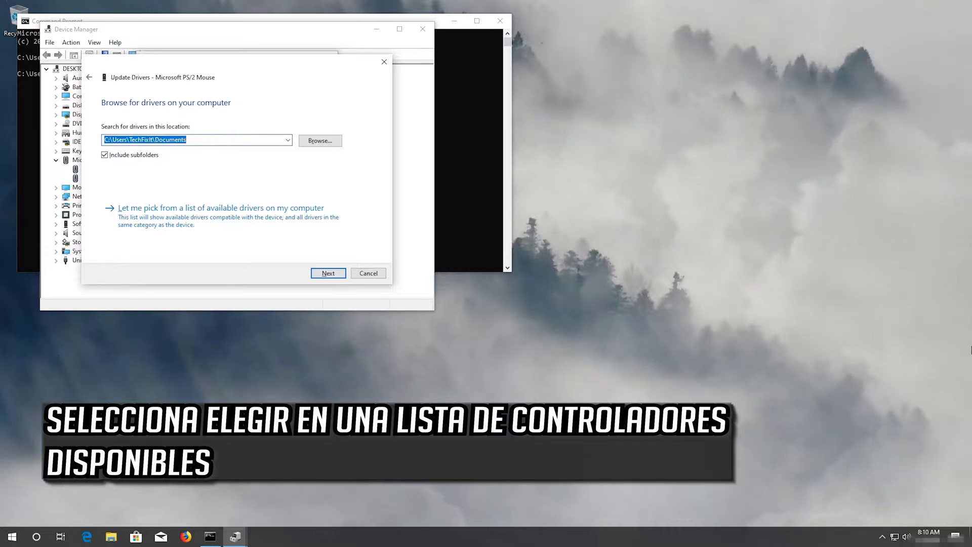
pyautogui.press('Tab')
pyautogui.press('Tab')
pyautogui.press('Tab')
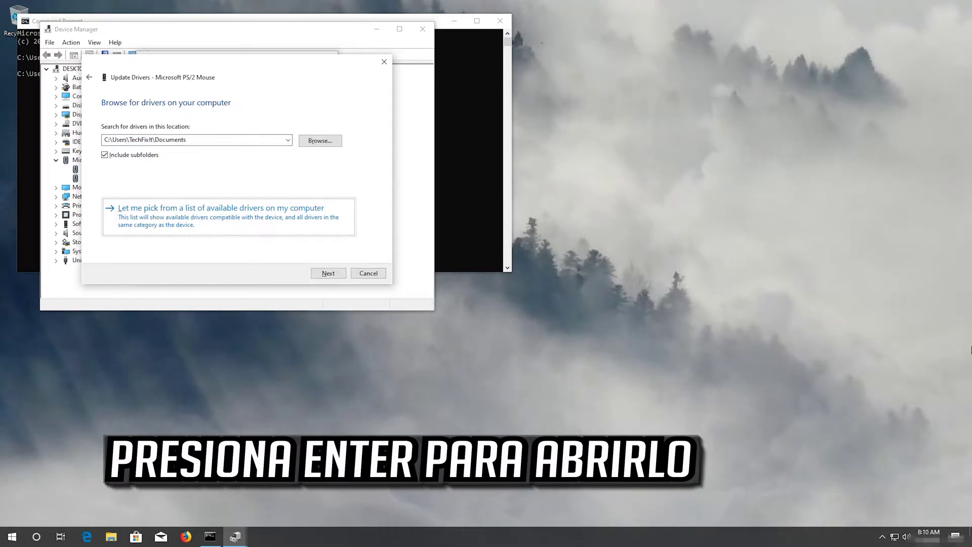
pyautogui.press('Return')
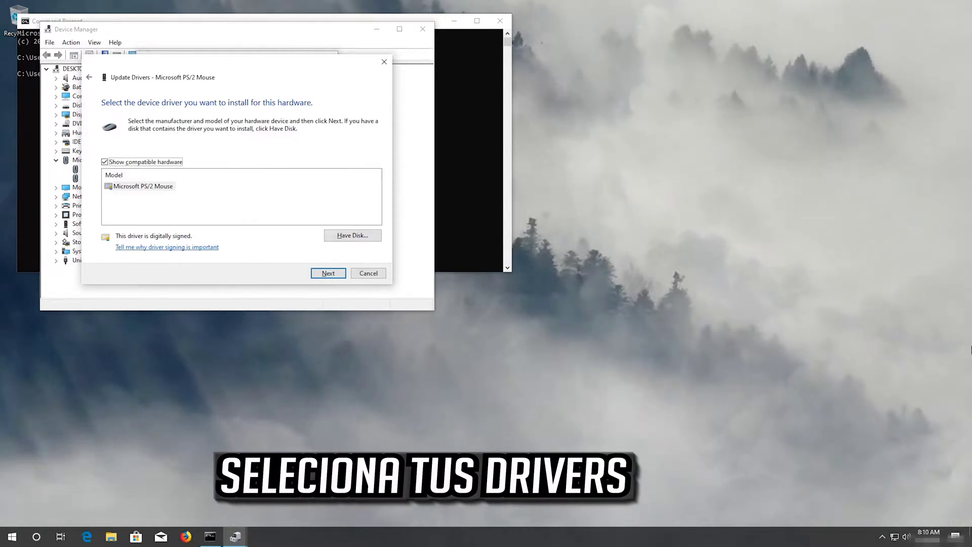
# Choose the compatible Microsoft PS/2 Mouse model and install its driver
pyautogui.click(143, 186)
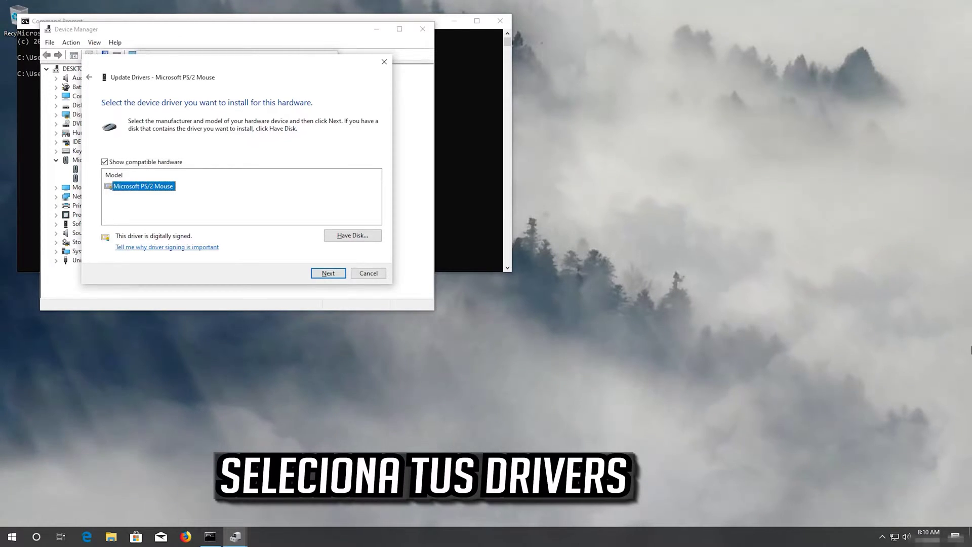
pyautogui.press('Tab')
pyautogui.press('Tab')
pyautogui.press('Tab')
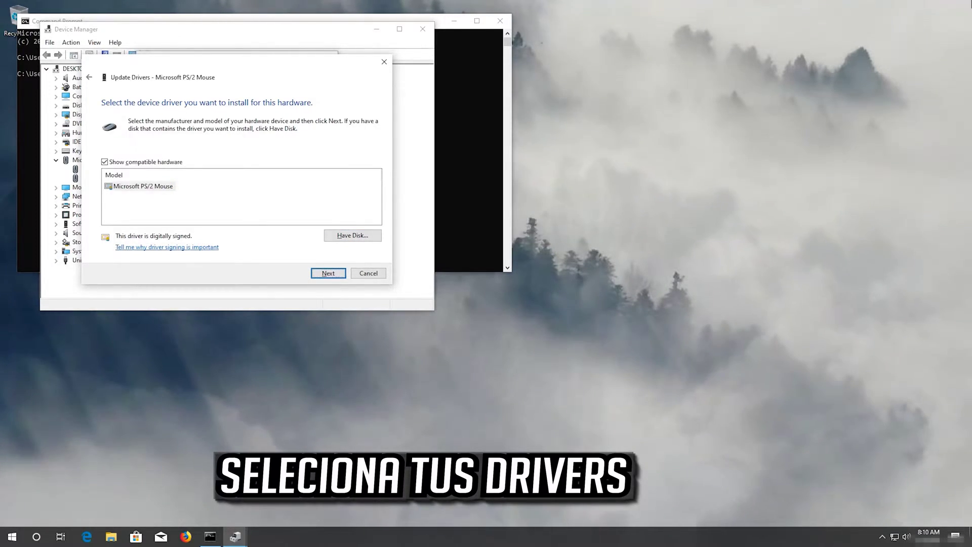
pyautogui.press('Tab')
pyautogui.press('Tab')
pyautogui.press('Tab')
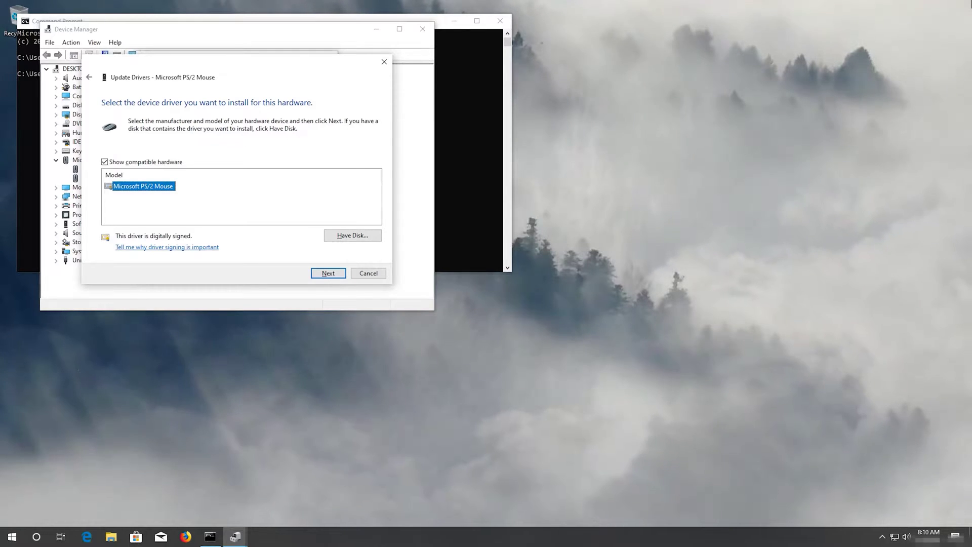
pyautogui.press('Return')
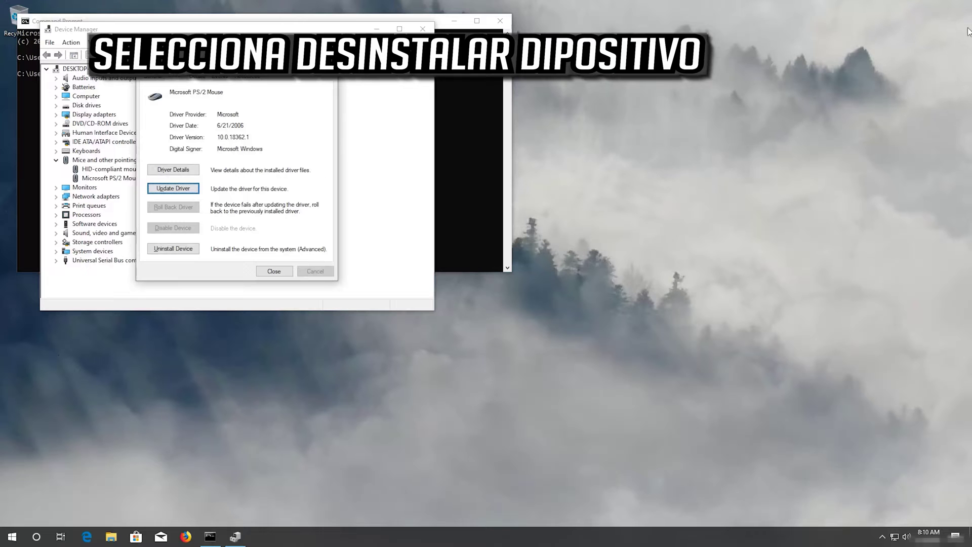
# Uninstall the Microsoft PS/2 Mouse device and agree to restart the computer
pyautogui.press('Tab')
pyautogui.press('Tab')
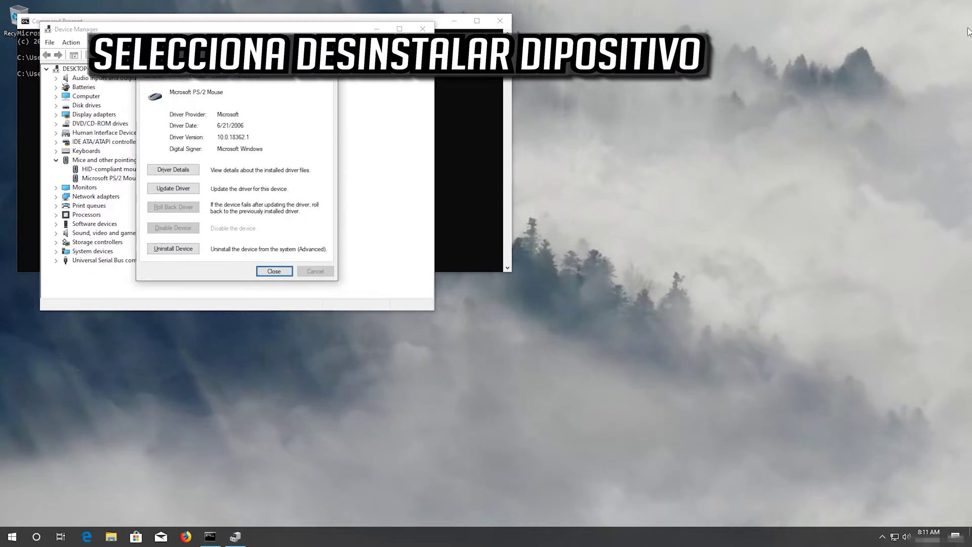
pyautogui.press('Tab')
pyautogui.press('Tab')
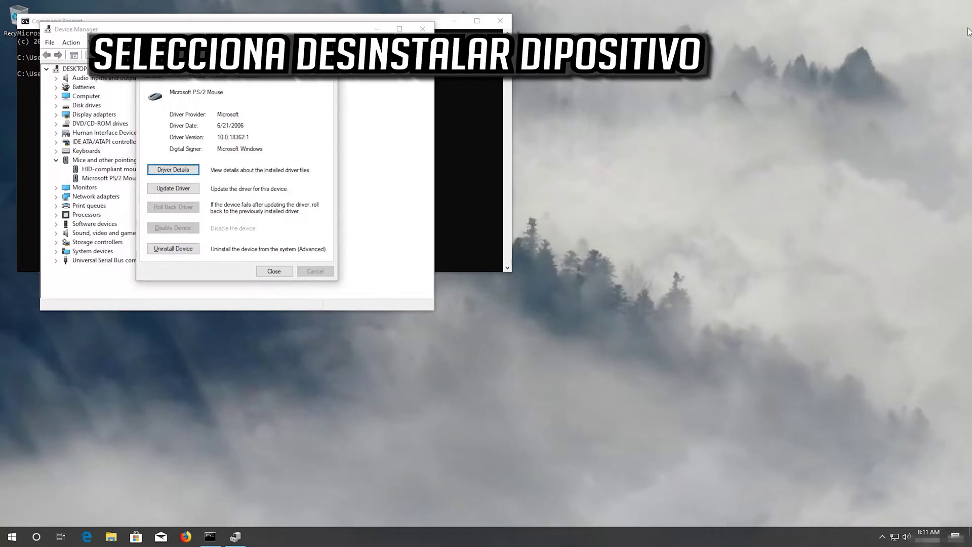
pyautogui.press('Tab')
pyautogui.press('Tab')
pyautogui.press('Return')
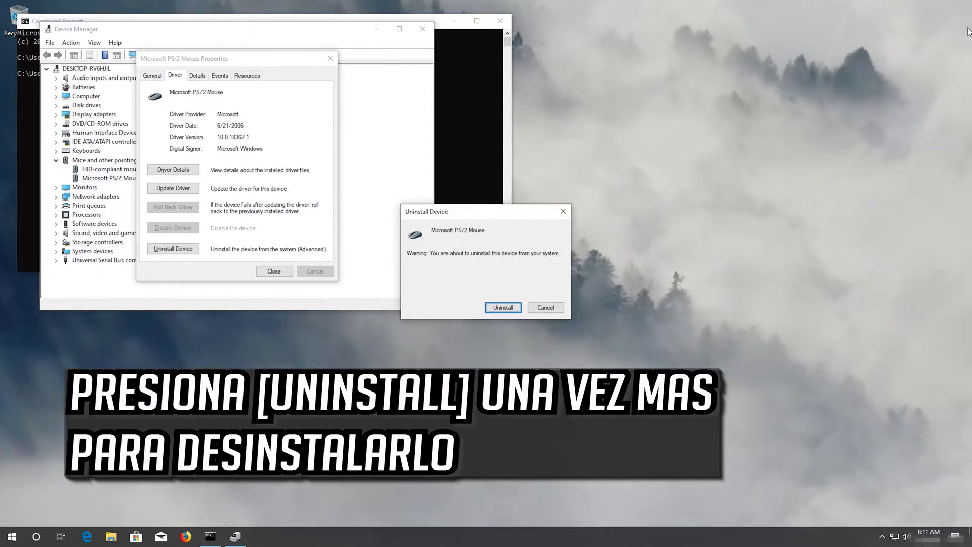
pyautogui.press('Return')
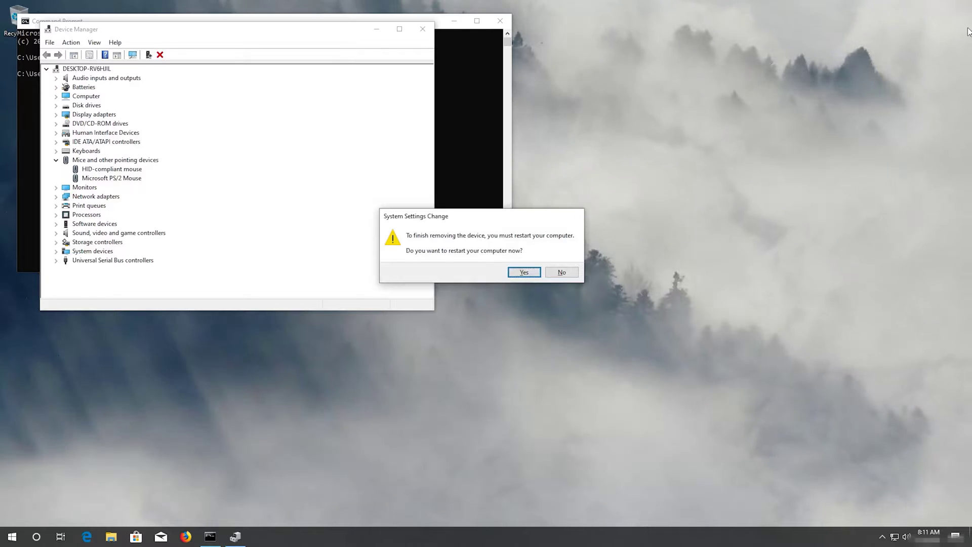
pyautogui.press('Return')
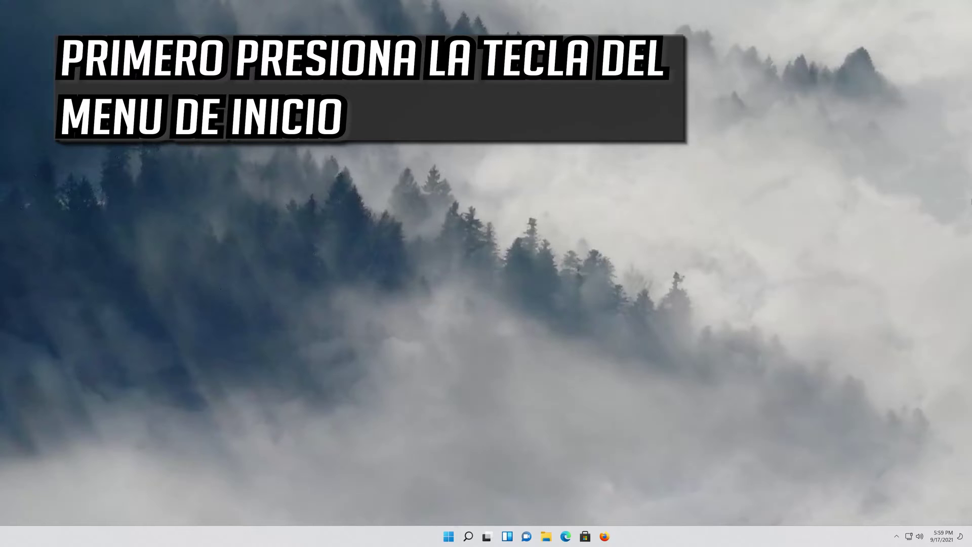
# Search for regedit, launch Registry Editor and allow it to make changes to the device
pyautogui.press('super')
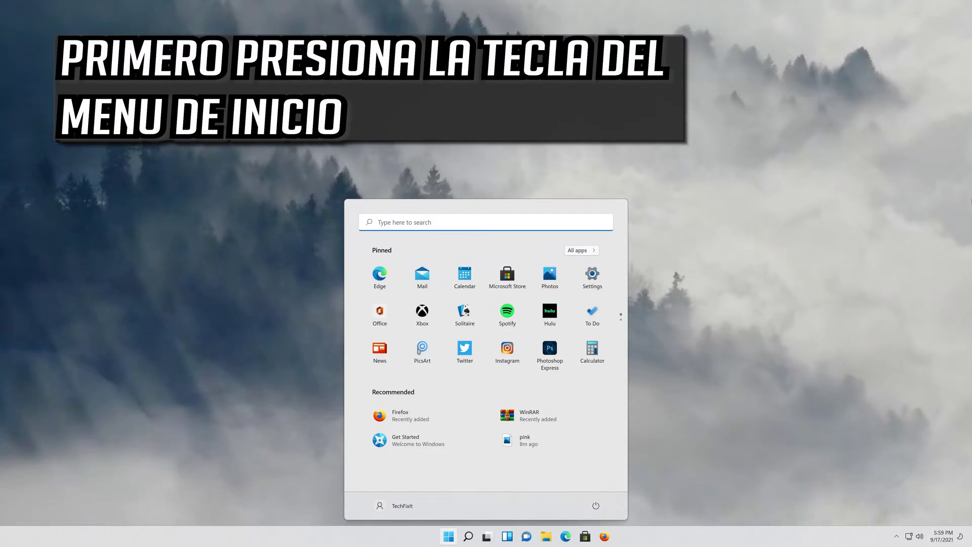
pyautogui.write('regedit')
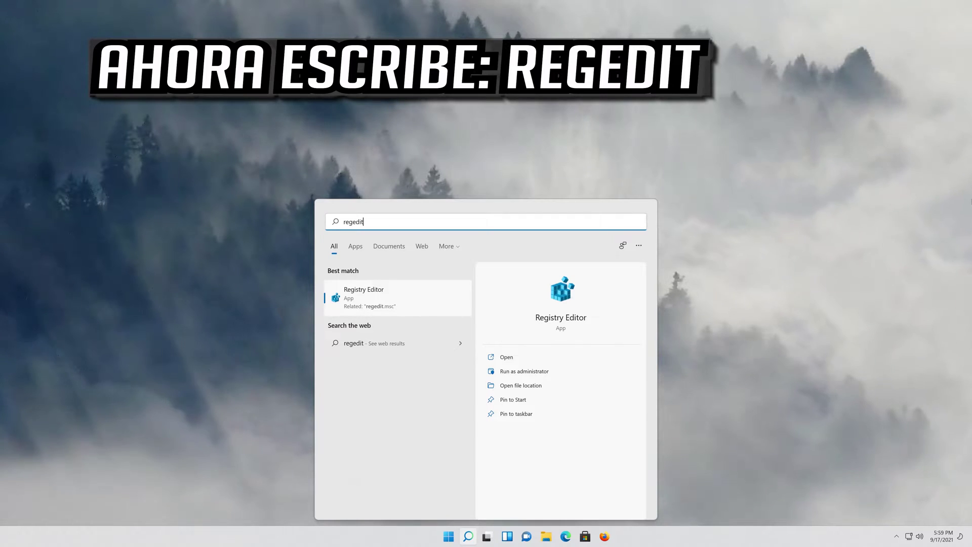
pyautogui.press('Return')
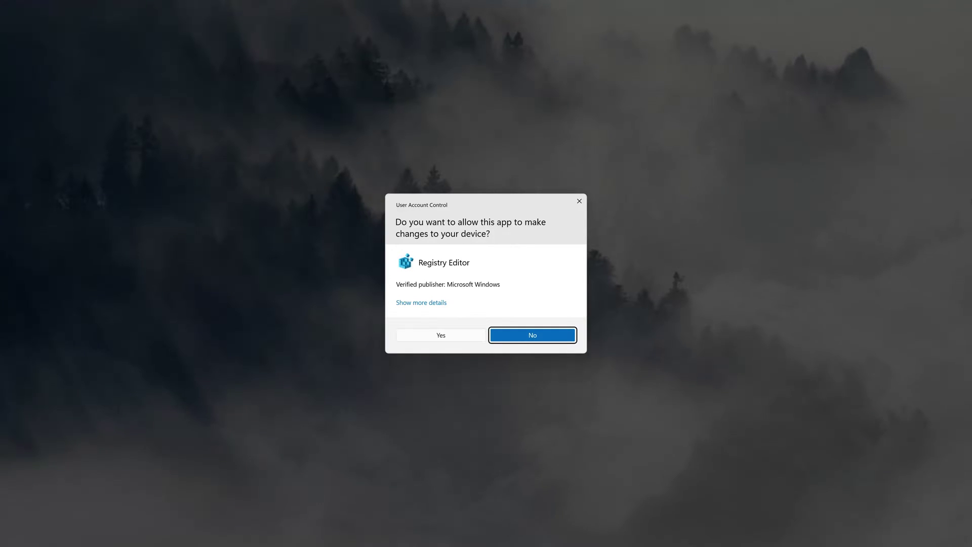
pyautogui.press('Left')
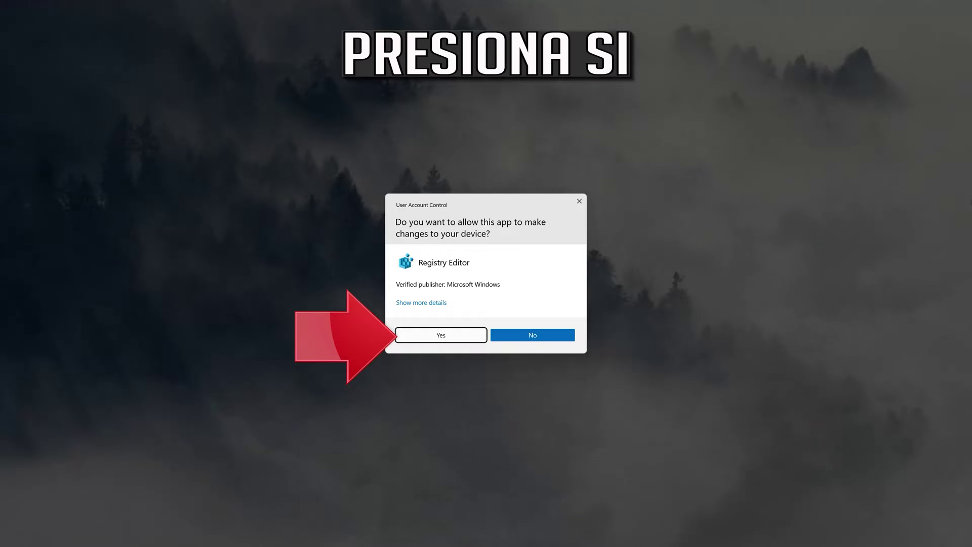
pyautogui.press('Return')
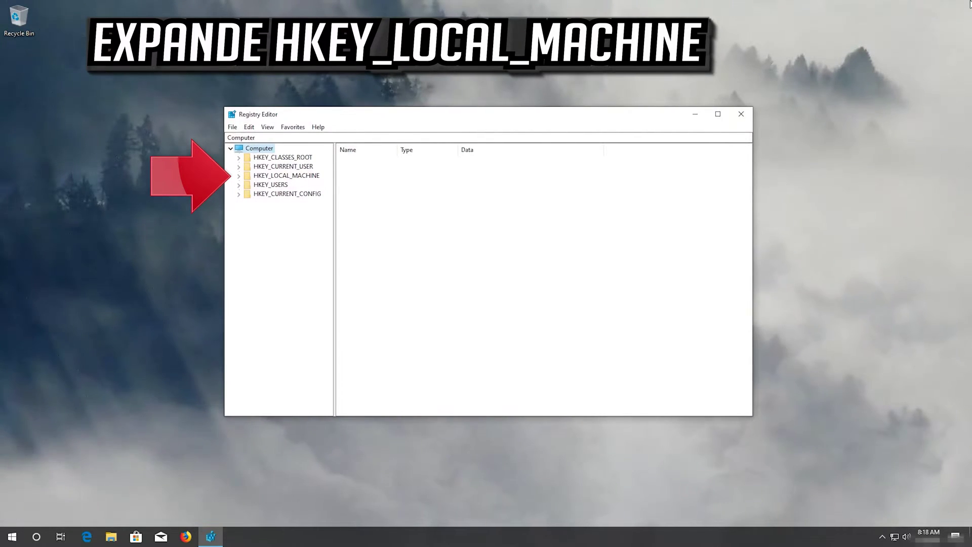
# Expand the HKEY_LOCAL_MACHINE branch in the registry tree
pyautogui.press('Down')
pyautogui.press('Down')
pyautogui.press('Down')
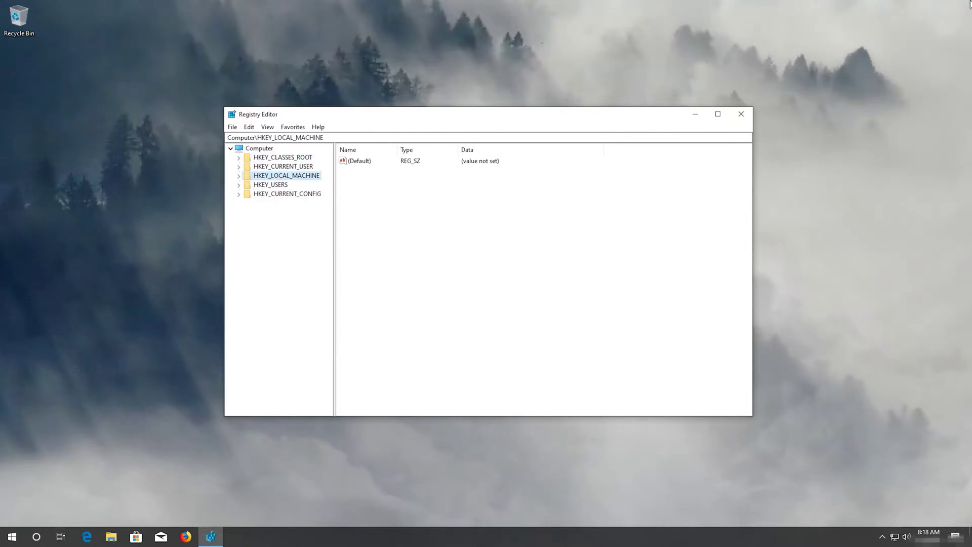
pyautogui.press('Right')
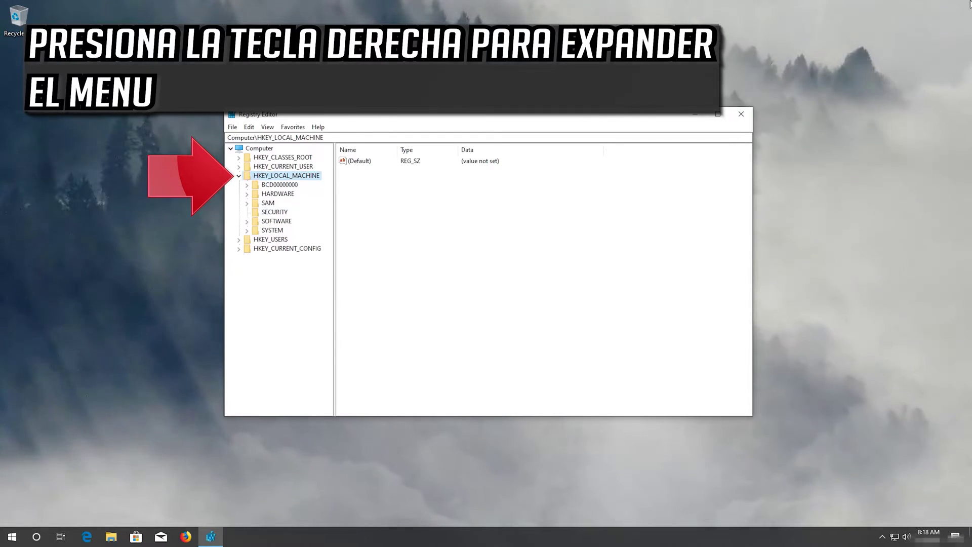
# Expand the SOFTWARE key under HKEY_LOCAL_MACHINE
pyautogui.press('Down')
pyautogui.press('Down')
pyautogui.press('Down')
pyautogui.press('Down')
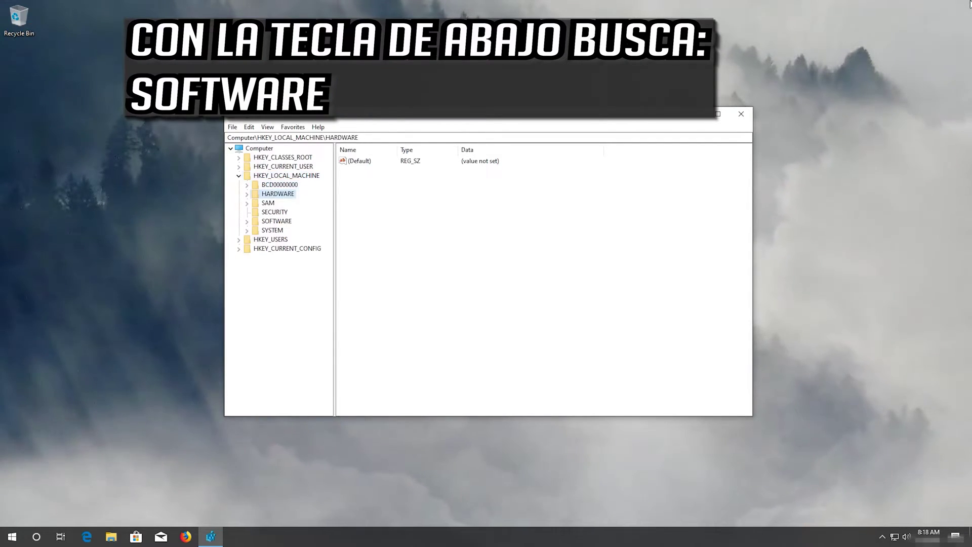
pyautogui.press('Down')
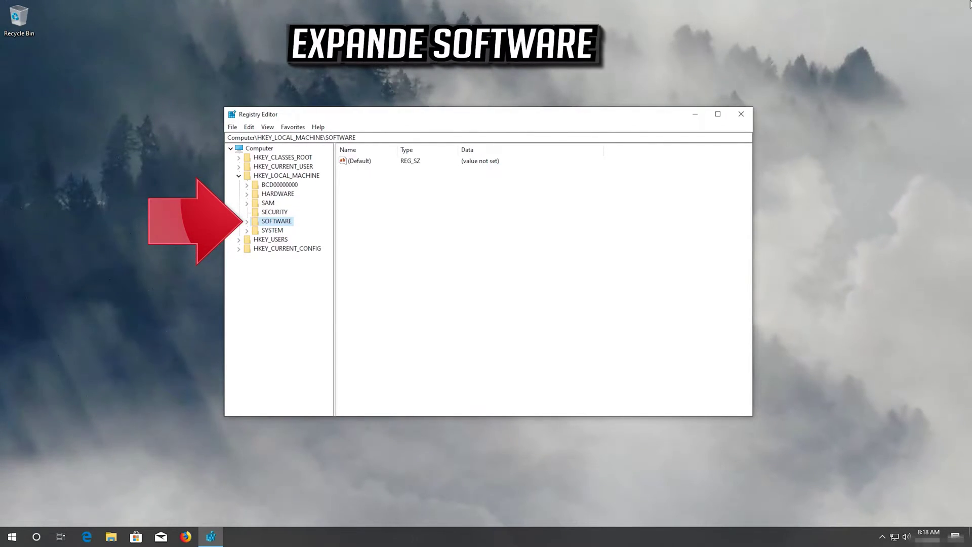
pyautogui.press('Right')
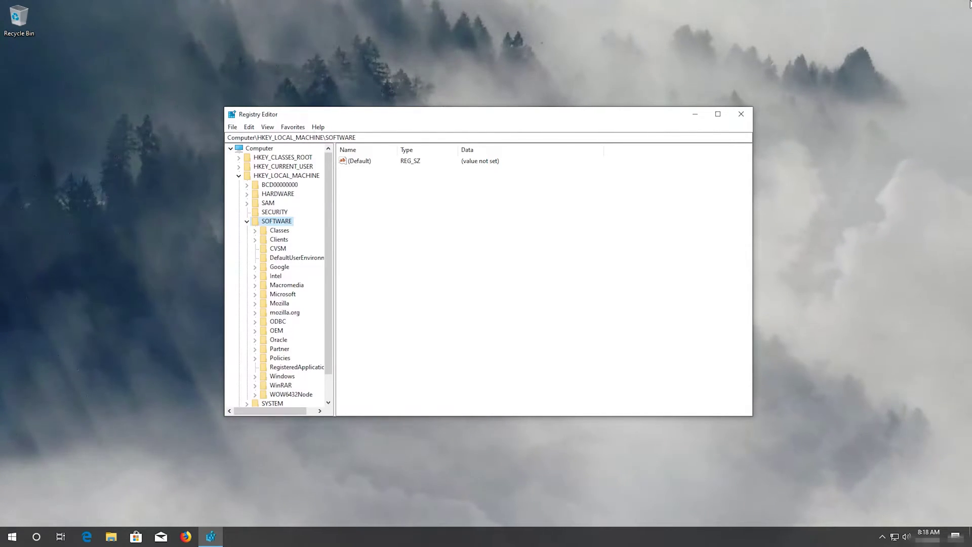
# Expand the Microsoft key under HKEY_LOCAL_MACHINE\SOFTWARE
pyautogui.press('Down')
pyautogui.press('Down')
pyautogui.press('Down')
pyautogui.press('Down')
pyautogui.press('Down')
pyautogui.press('Down')
pyautogui.press('Down')
pyautogui.press('Down')
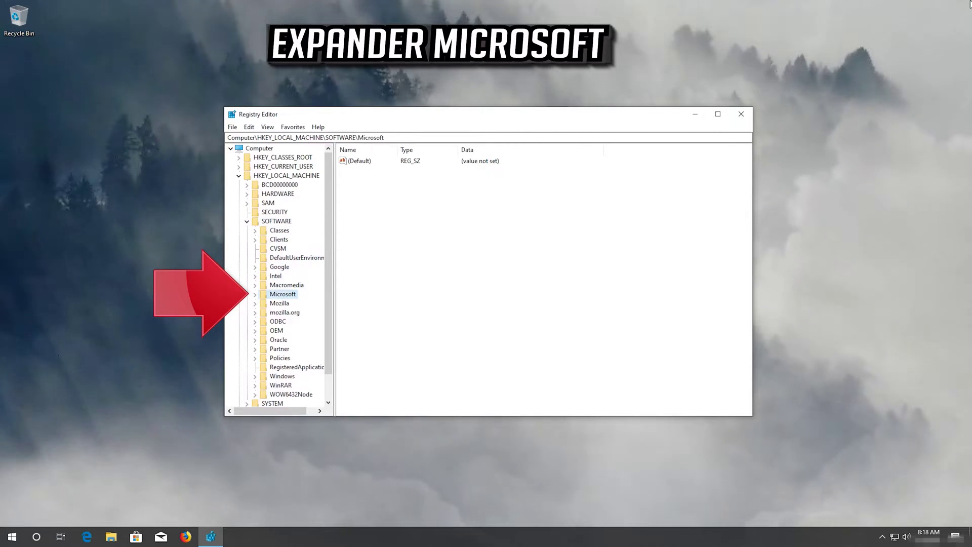
pyautogui.press('Right')
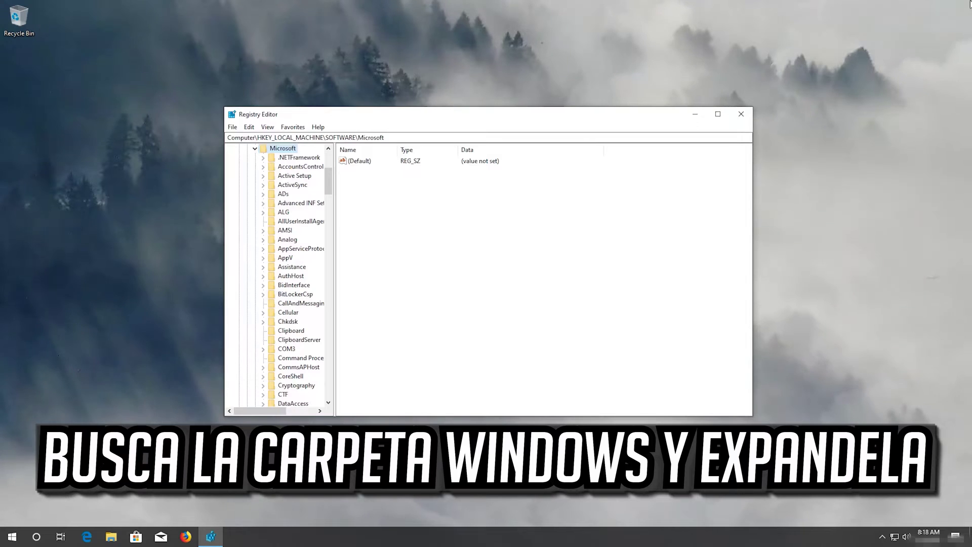
# Find the Windows key among the subkeys of Microsoft and expand it
pyautogui.press('Down')
pyautogui.press('Down')
pyautogui.press('Down')
pyautogui.press('Down')
pyautogui.press('Down')
pyautogui.press('Down')
pyautogui.press('Down')
pyautogui.press('Down')
pyautogui.press('Down')
pyautogui.press('Down')
pyautogui.press('Down')
pyautogui.press('Down')
pyautogui.press('Down')
pyautogui.press('Down')
pyautogui.press('Down')
pyautogui.press('Down')
pyautogui.press('Down')
pyautogui.press('Down')
pyautogui.press('Down')
pyautogui.press('Down')
pyautogui.press('Down')
pyautogui.press('Down')
pyautogui.press('Down')
pyautogui.press('Down')
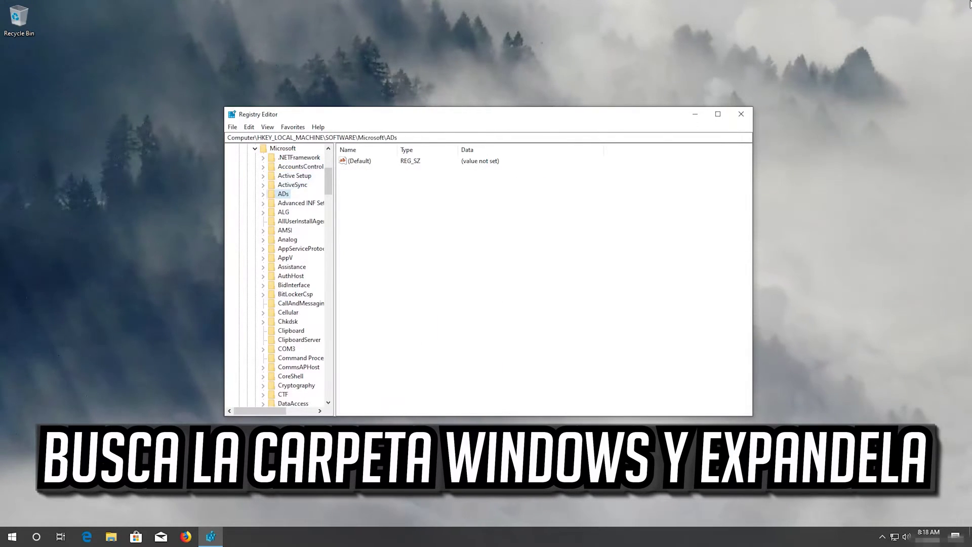
pyautogui.press('Down')
pyautogui.press('Down')
pyautogui.press('Down')
pyautogui.press('Down')
pyautogui.press('Down')
pyautogui.press('Down')
pyautogui.press('Down')
pyautogui.press('Down')
pyautogui.press('Down')
pyautogui.press('Down')
pyautogui.press('Down')
pyautogui.press('Down')
pyautogui.press('Down')
pyautogui.press('Down')
pyautogui.press('Down')
pyautogui.press('Down')
pyautogui.press('Down')
pyautogui.press('Down')
pyautogui.press('Down')
pyautogui.press('Down')
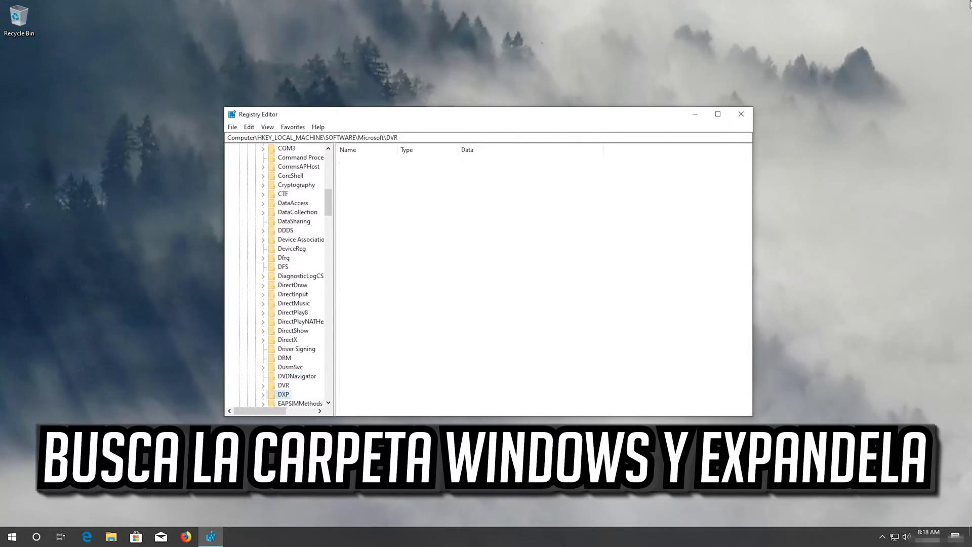
pyautogui.press('Down')
pyautogui.press('Down')
pyautogui.press('Down')
pyautogui.press('Down')
pyautogui.press('Down')
pyautogui.press('Down')
pyautogui.press('Down')
pyautogui.press('Down')
pyautogui.press('Down')
pyautogui.press('Down')
pyautogui.press('Down')
pyautogui.press('Down')
pyautogui.press('Down')
pyautogui.press('Down')
pyautogui.press('Down')
pyautogui.press('Down')
pyautogui.press('Down')
pyautogui.press('Down')
pyautogui.press('Down')
pyautogui.press('Down')
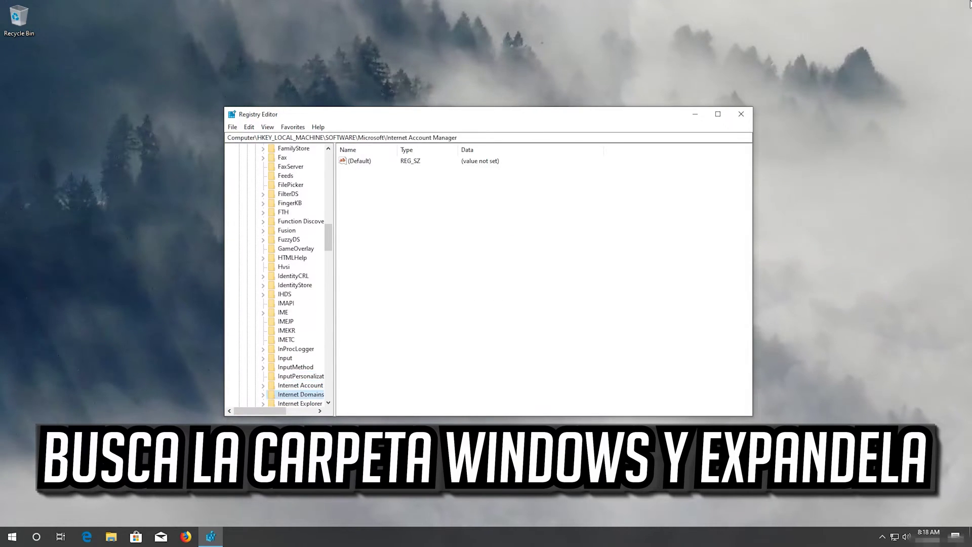
pyautogui.press('Down')
pyautogui.press('Down')
pyautogui.press('Down')
pyautogui.press('Down')
pyautogui.press('Down')
pyautogui.press('Down')
pyautogui.press('Down')
pyautogui.press('Down')
pyautogui.press('Down')
pyautogui.press('Down')
pyautogui.press('Down')
pyautogui.press('Down')
pyautogui.press('Down')
pyautogui.press('Down')
pyautogui.press('Down')
pyautogui.press('Down')
pyautogui.press('Down')
pyautogui.press('Down')
pyautogui.press('Down')
pyautogui.press('Down')
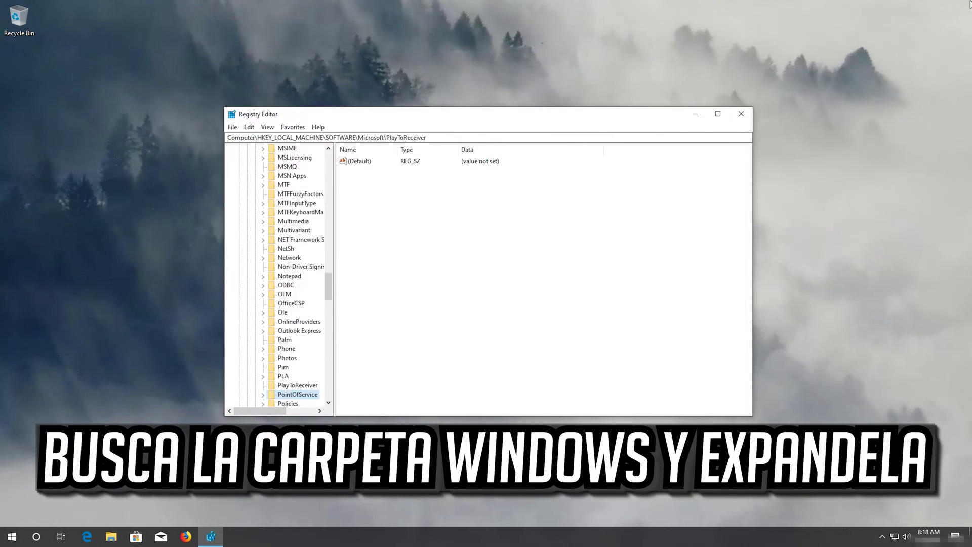
pyautogui.press('Down')
pyautogui.press('Down')
pyautogui.press('Down')
pyautogui.press('Down')
pyautogui.press('Down')
pyautogui.press('Down')
pyautogui.press('Down')
pyautogui.press('Down')
pyautogui.press('Down')
pyautogui.press('Down')
pyautogui.press('Down')
pyautogui.press('Down')
pyautogui.press('Down')
pyautogui.press('Down')
pyautogui.press('Down')
pyautogui.press('Down')
pyautogui.press('Down')
pyautogui.press('Down')
pyautogui.press('Down')
pyautogui.press('Down')
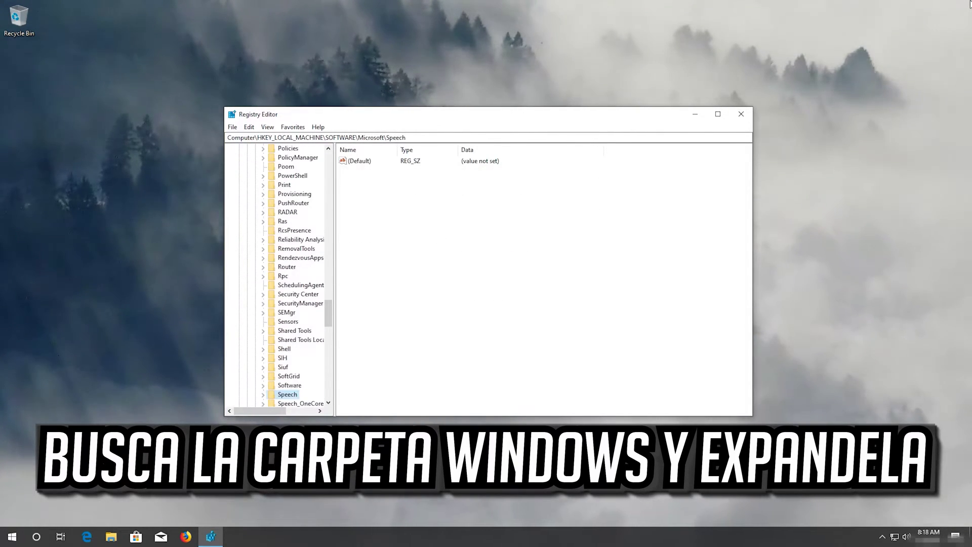
pyautogui.press('Down')
pyautogui.press('Down')
pyautogui.press('Down')
pyautogui.press('Down')
pyautogui.press('Down')
pyautogui.press('Down')
pyautogui.press('Down')
pyautogui.press('Down')
pyautogui.press('Down')
pyautogui.press('Down')
pyautogui.press('Down')
pyautogui.press('Down')
pyautogui.press('Down')
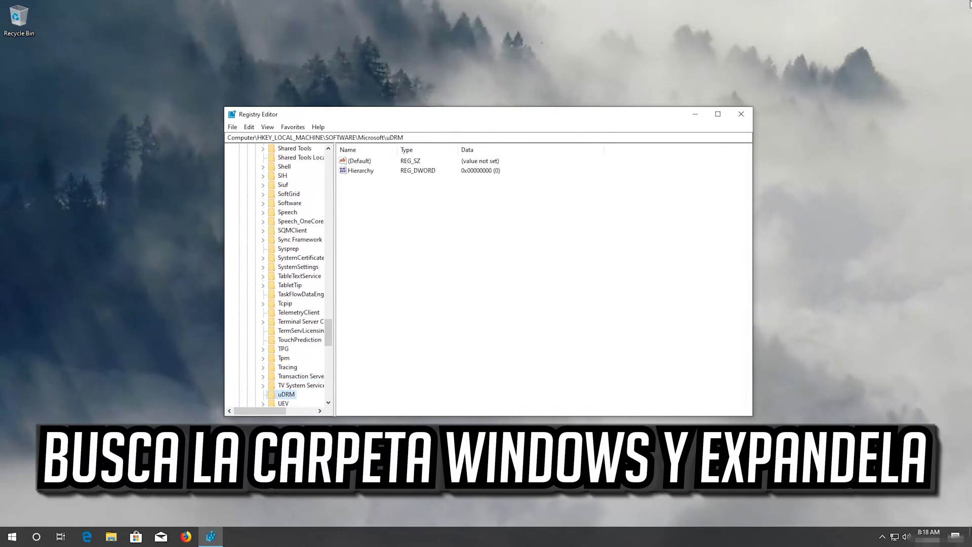
pyautogui.press('Down')
pyautogui.press('Down')
pyautogui.press('Down')
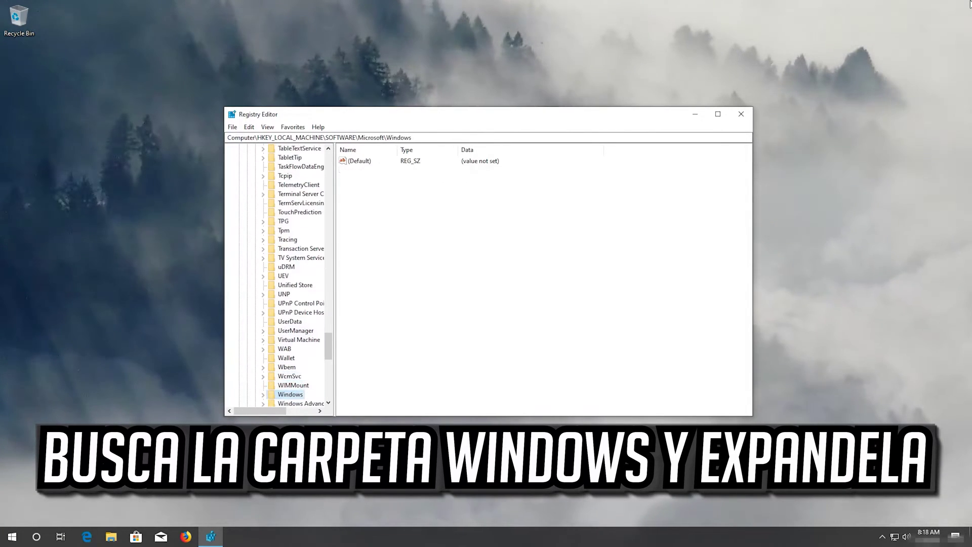
pyautogui.press('Up')
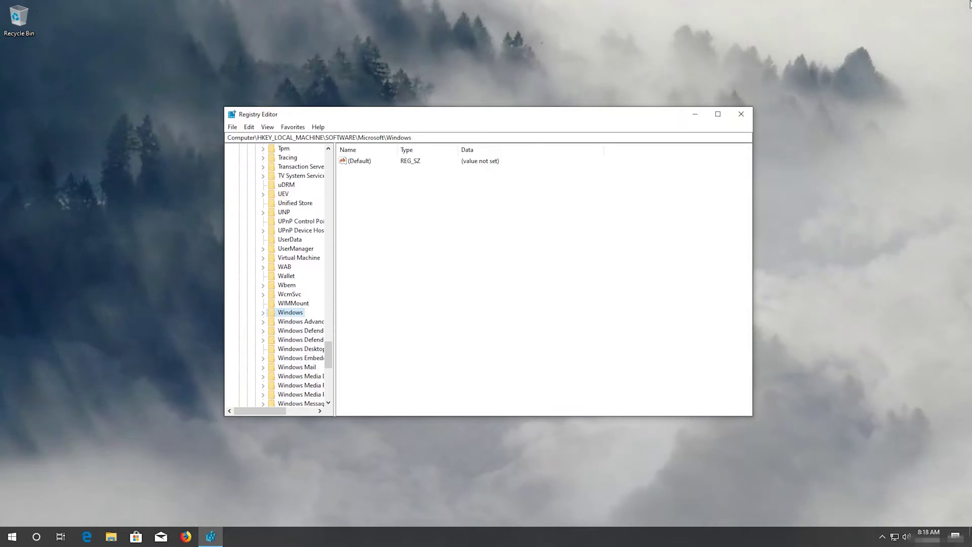
pyautogui.press('Right')
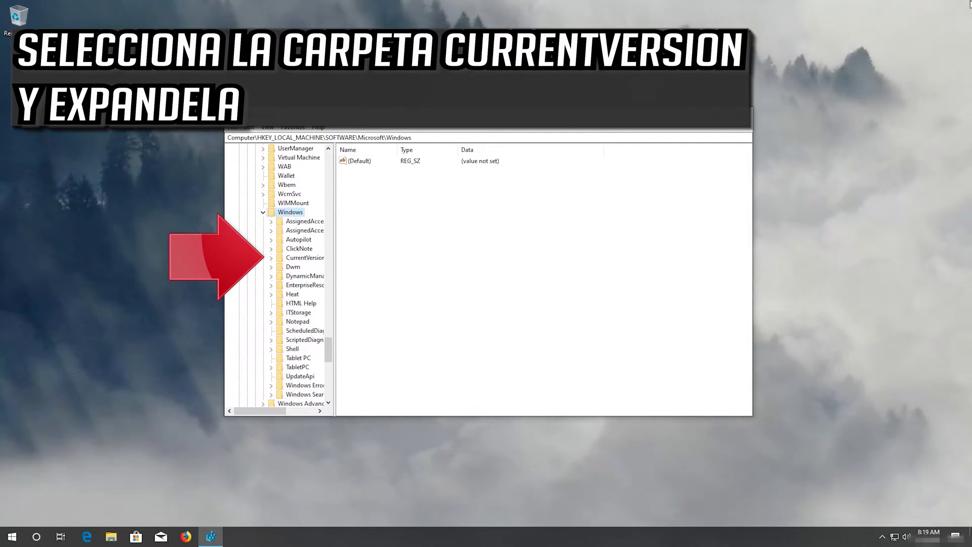
# Select the CurrentVersion key under Windows and expand it
pyautogui.press('Down')
pyautogui.press('Down')
pyautogui.press('Down')
pyautogui.press('Down')
pyautogui.press('Down')
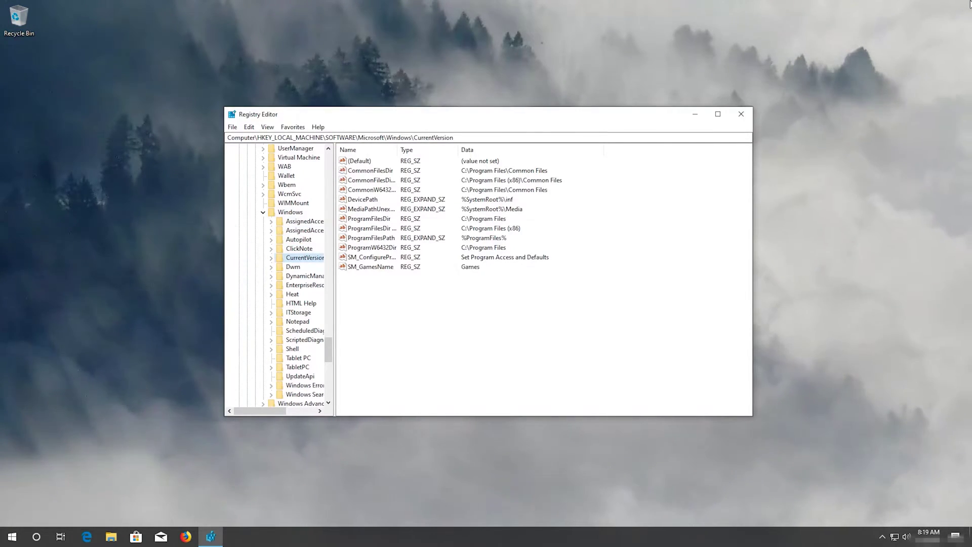
pyautogui.press('Right')
# Find the Policies key among the subkeys of CurrentVersion and expand it
pyautogui.press('Down')
pyautogui.press('Down')
pyautogui.press('Down')
pyautogui.press('Down')
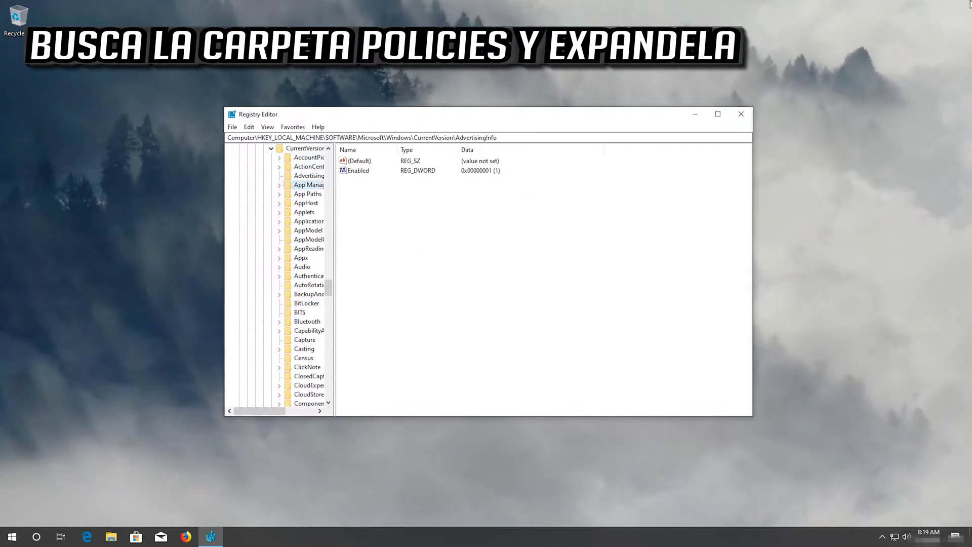
pyautogui.press('Down')
pyautogui.press('Down')
pyautogui.press('Down')
pyautogui.press('Down')
pyautogui.press('Down')
pyautogui.press('Down')
pyautogui.press('Down')
pyautogui.press('Down')
pyautogui.press('Down')
pyautogui.press('Down')
pyautogui.press('Down')
pyautogui.press('Down')
pyautogui.press('Down')
pyautogui.press('Down')
pyautogui.press('Down')
pyautogui.press('Down')
pyautogui.press('Down')
pyautogui.press('Down')
pyautogui.press('Down')
pyautogui.press('Down')
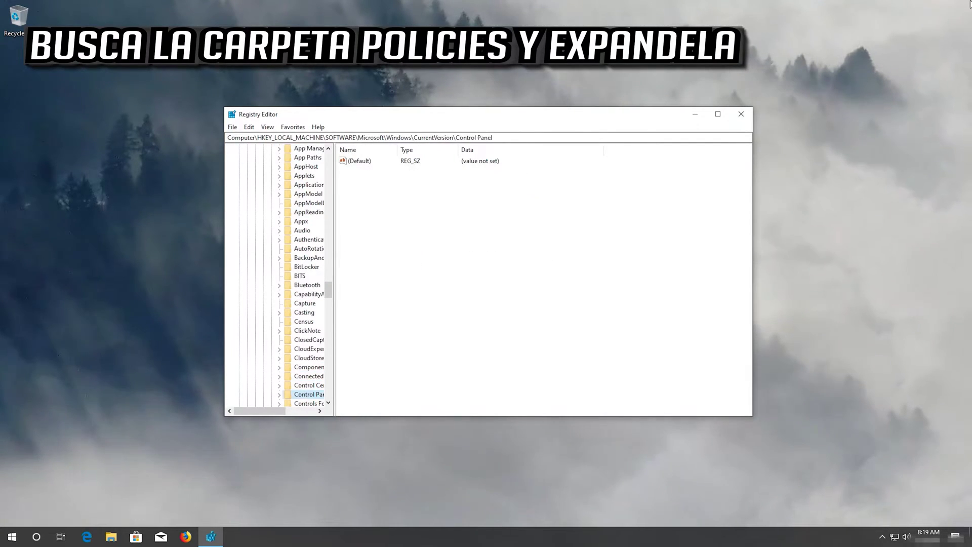
pyautogui.press('Down')
pyautogui.press('Down')
pyautogui.press('Down')
pyautogui.press('Down')
pyautogui.press('Down')
pyautogui.press('Down')
pyautogui.press('Down')
pyautogui.press('Down')
pyautogui.press('Down')
pyautogui.press('Down')
pyautogui.press('Down')
pyautogui.press('Down')
pyautogui.press('Down')
pyautogui.press('Down')
pyautogui.press('Down')
pyautogui.press('Down')
pyautogui.press('Down')
pyautogui.press('Down')
pyautogui.press('Down')
pyautogui.press('Down')
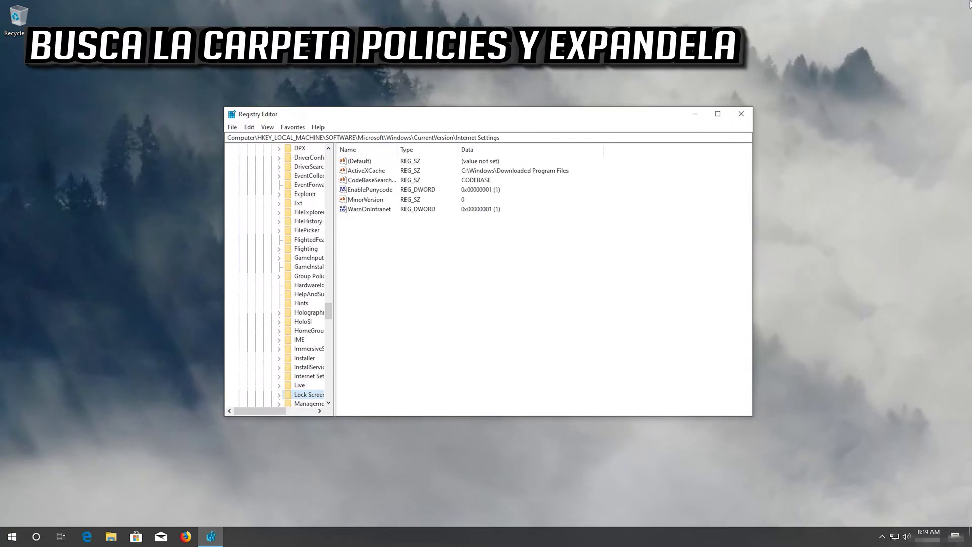
pyautogui.press('Down')
pyautogui.press('Down')
pyautogui.press('Down')
pyautogui.press('Down')
pyautogui.press('Down')
pyautogui.press('Down')
pyautogui.press('Down')
pyautogui.press('Down')
pyautogui.press('Down')
pyautogui.press('Down')
pyautogui.press('Down')
pyautogui.press('Down')
pyautogui.press('Down')
pyautogui.press('Down')
pyautogui.press('Down')
pyautogui.press('Down')
pyautogui.press('Down')
pyautogui.press('Down')
pyautogui.press('Down')
pyautogui.press('Down')
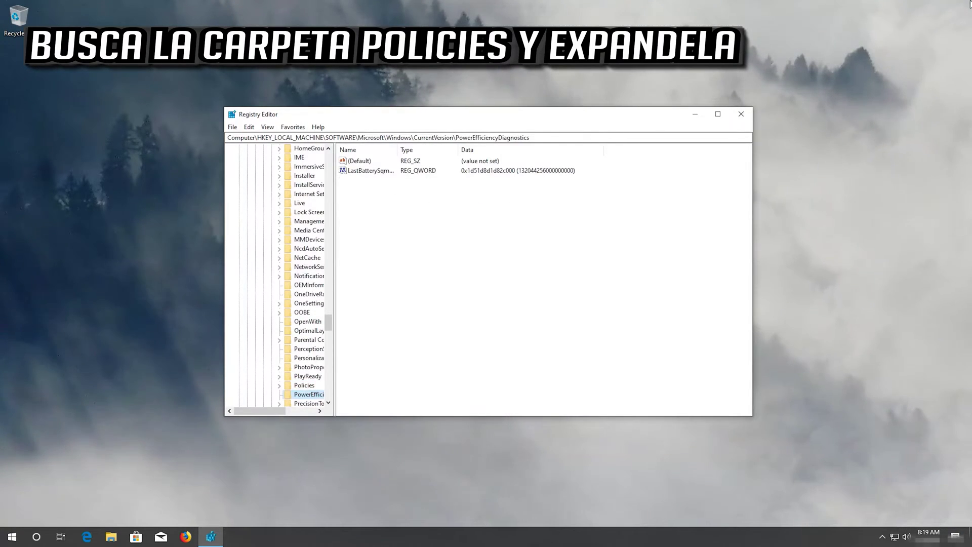
pyautogui.press('Down')
pyautogui.press('Down')
pyautogui.press('Down')
pyautogui.press('Down')
pyautogui.press('Down')
pyautogui.press('Down')
pyautogui.press('Down')
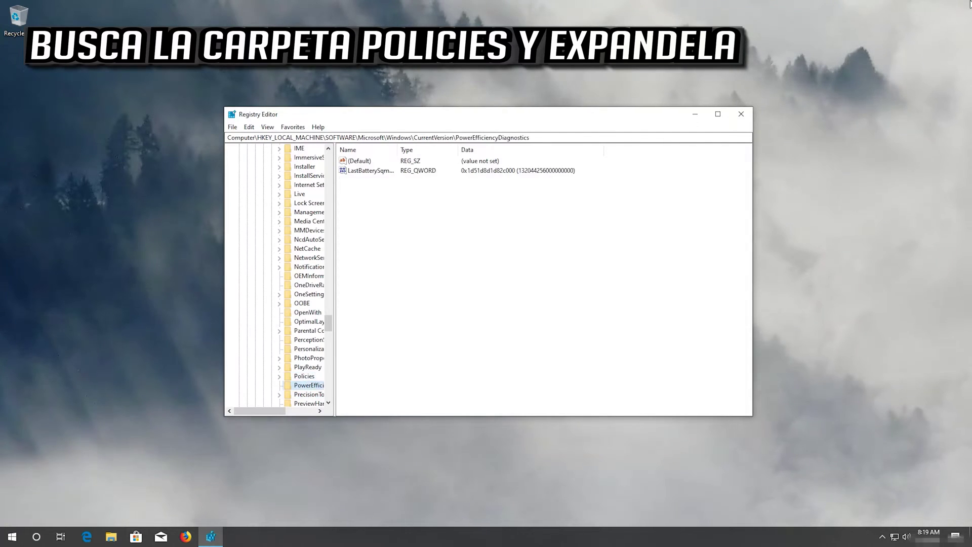
pyautogui.press('Down')
pyautogui.press('Down')
pyautogui.press('Down')
pyautogui.press('Up')
pyautogui.press('Up')
pyautogui.press('Up')
pyautogui.press('Up')
pyautogui.press('Up')
pyautogui.press('Up')
pyautogui.press('Up')
pyautogui.press('Up')
pyautogui.press('Up')
pyautogui.press('Up')
pyautogui.press('Up')
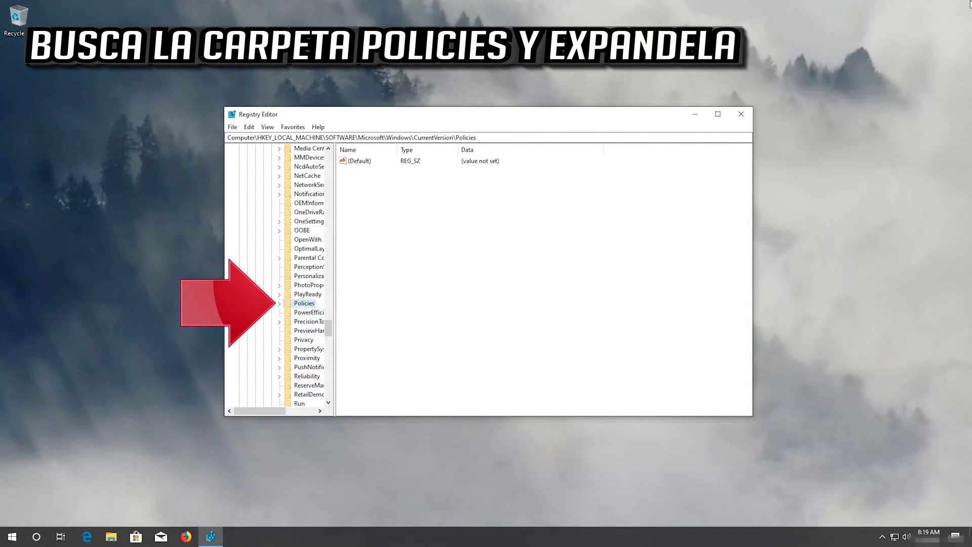
pyautogui.press('Right')
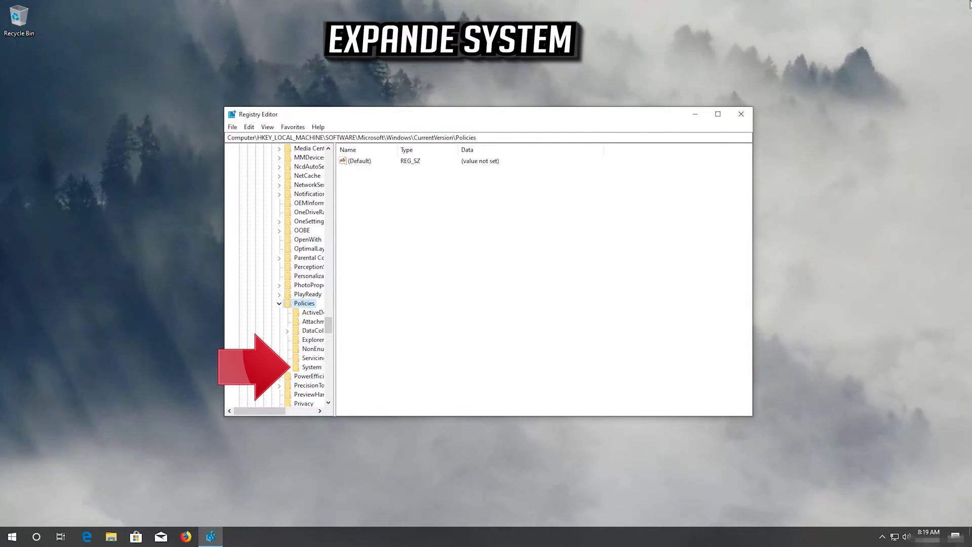
# Select the System key under Policies to list its registry values
pyautogui.press('Down')
pyautogui.press('Down')
pyautogui.press('Down')
pyautogui.press('Down')
pyautogui.press('Down')
pyautogui.press('Down')
pyautogui.press('Down')
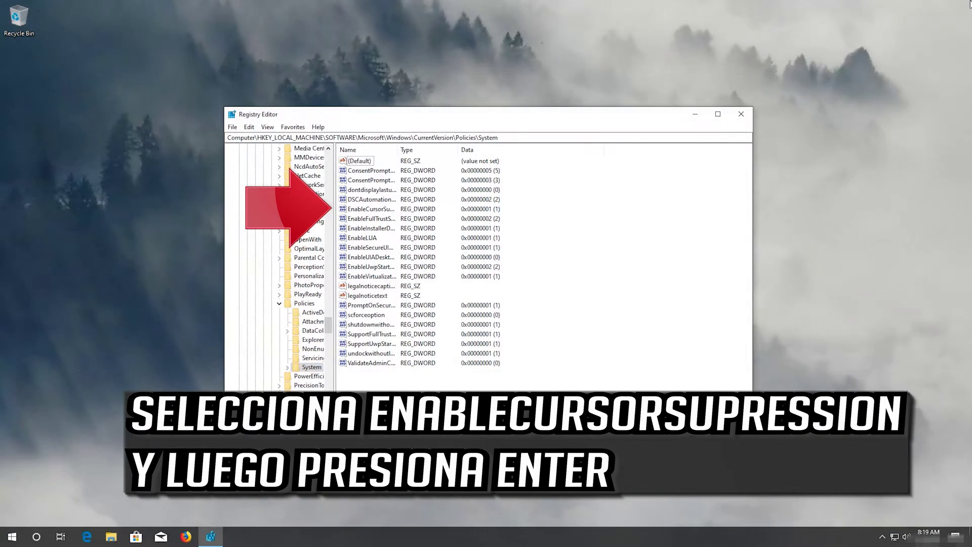
# Set the value data of EnableCursorSuppression in the System key to 0 and apply the change
pyautogui.press('Tab')
pyautogui.press('Down')
pyautogui.press('Down')
pyautogui.press('Down')
pyautogui.press('Down')
pyautogui.press('Down')
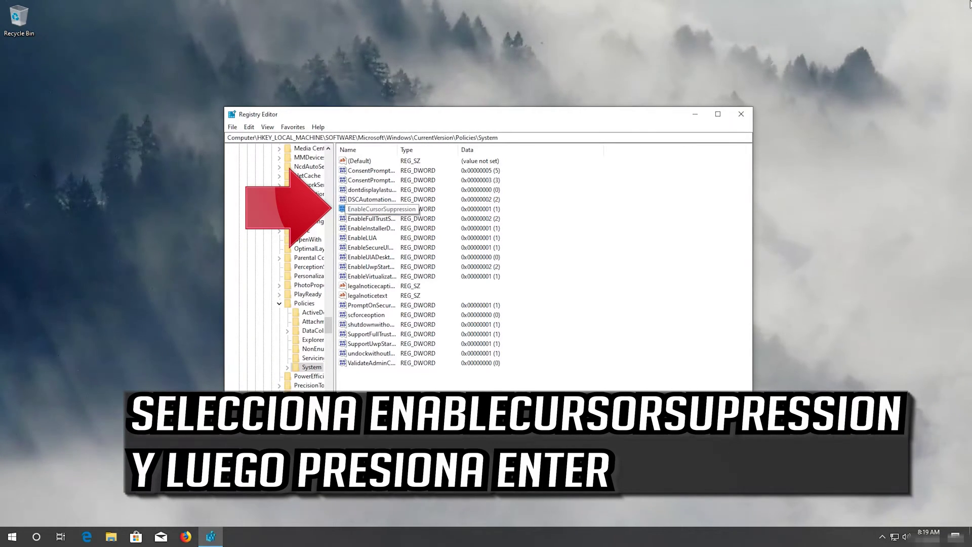
pyautogui.press('Return')
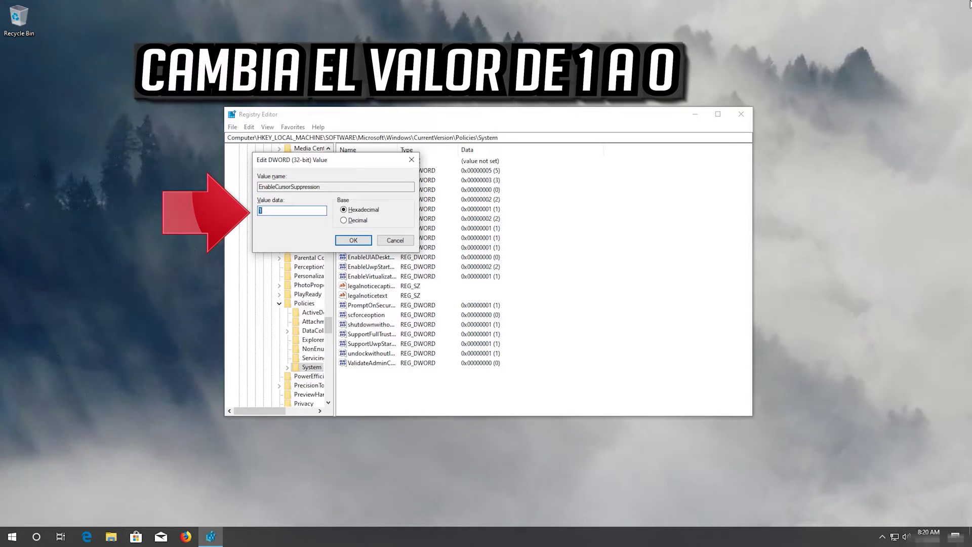
pyautogui.write('0')
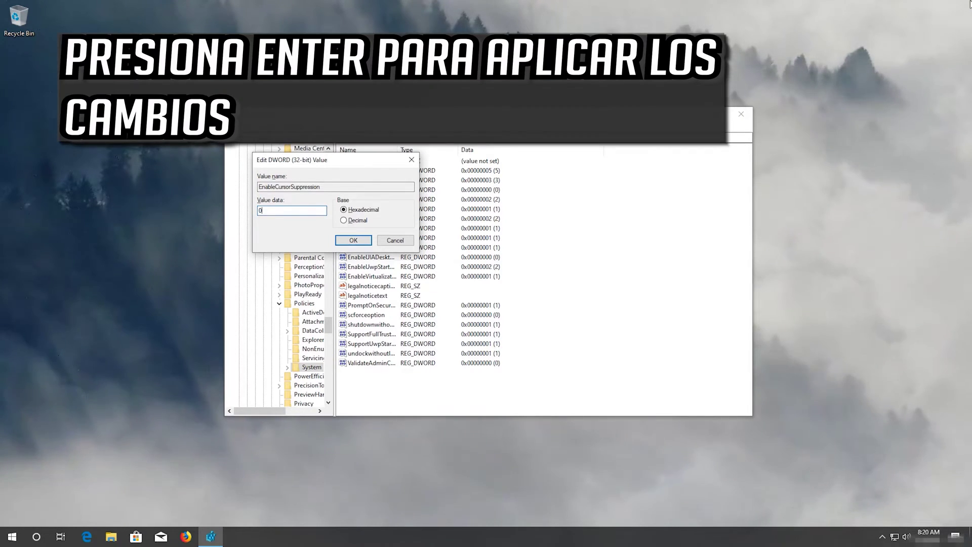
pyautogui.press('Return')
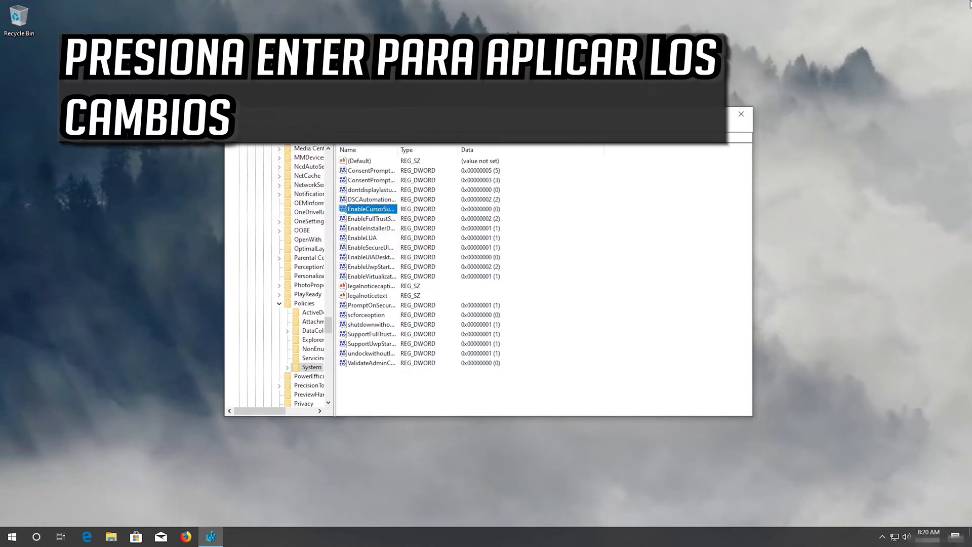
# Open the Windows security screen and restart the PC from its power options
pyautogui.hotkey('ctrl', 'alt', 'Delete')
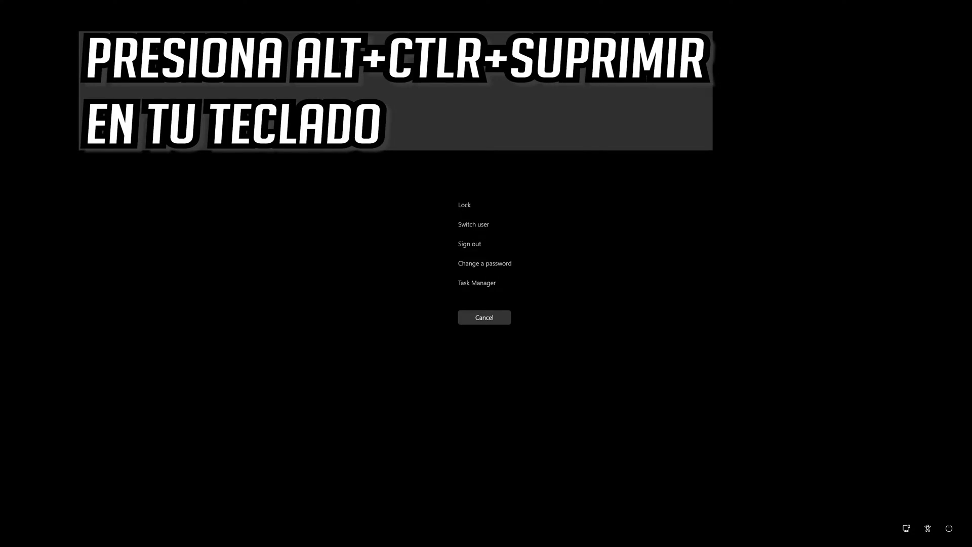
pyautogui.press('Down')
pyautogui.press('Down')
pyautogui.press('Down')
pyautogui.press('Down')
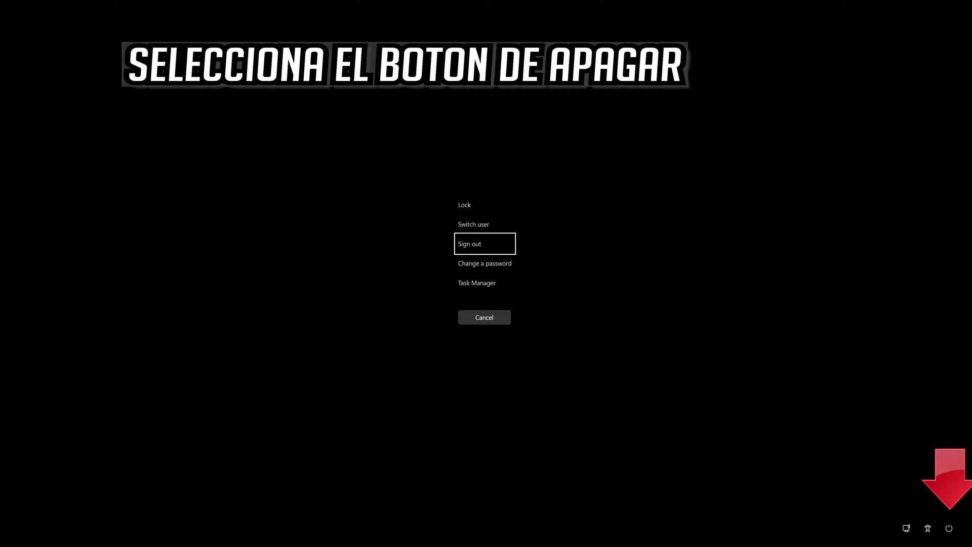
pyautogui.press('Down')
pyautogui.press('Right')
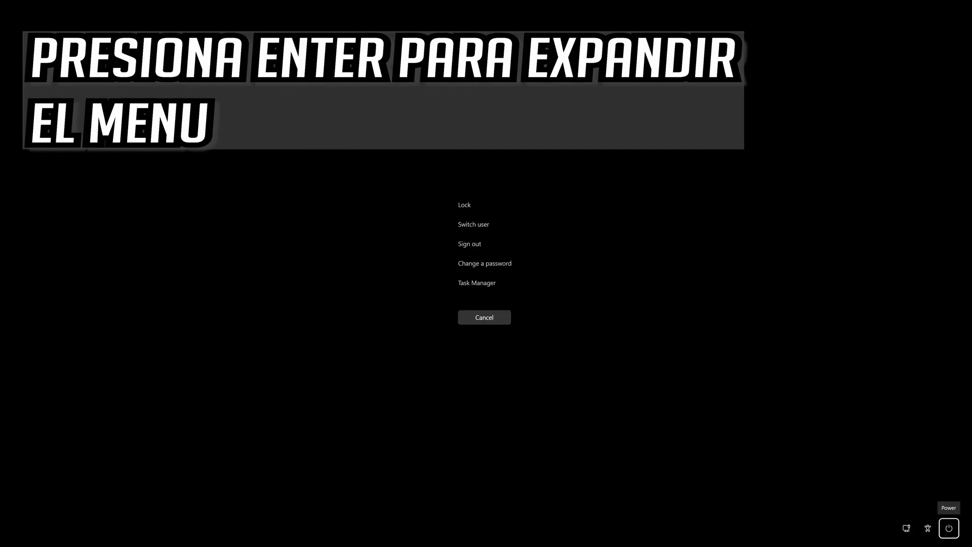
pyautogui.press('Return')
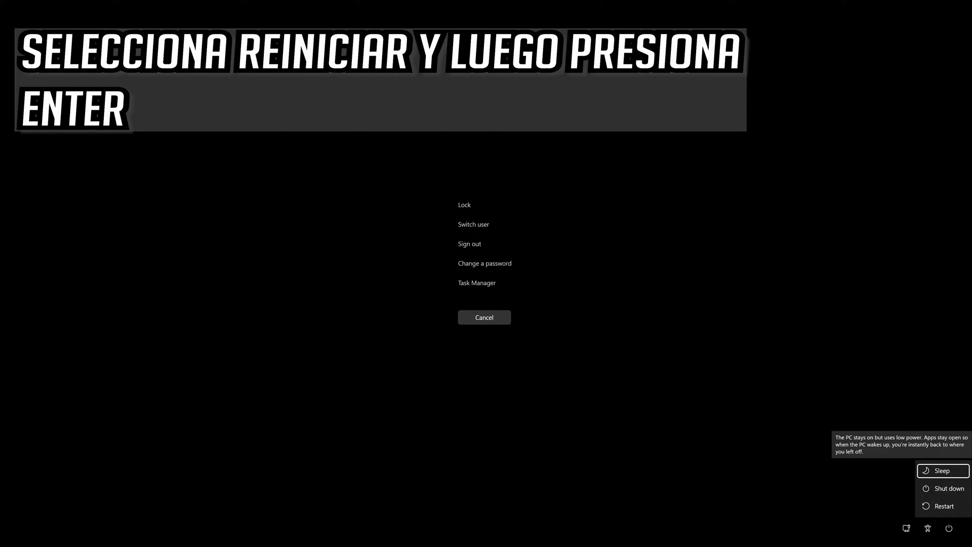
pyautogui.press('Down')
pyautogui.press('Down')
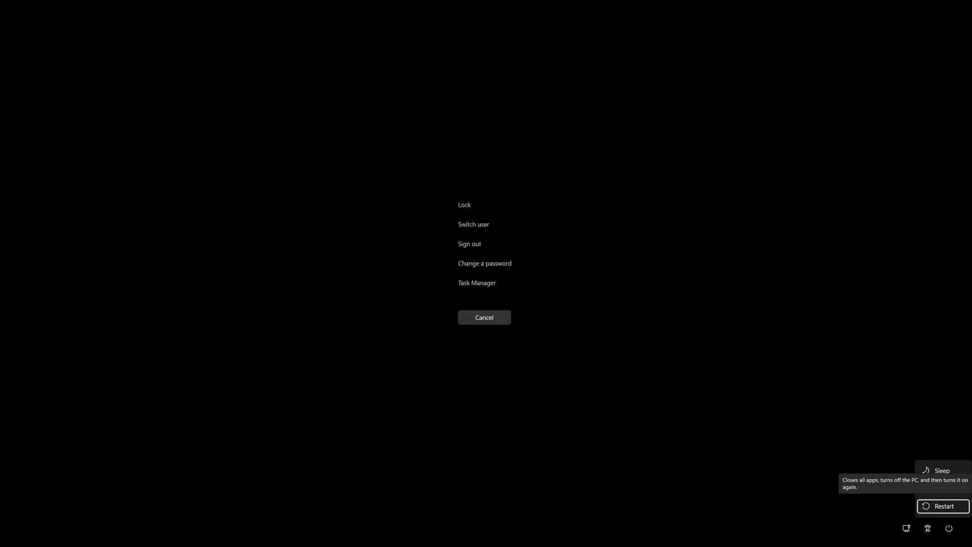
pyautogui.press('Return')
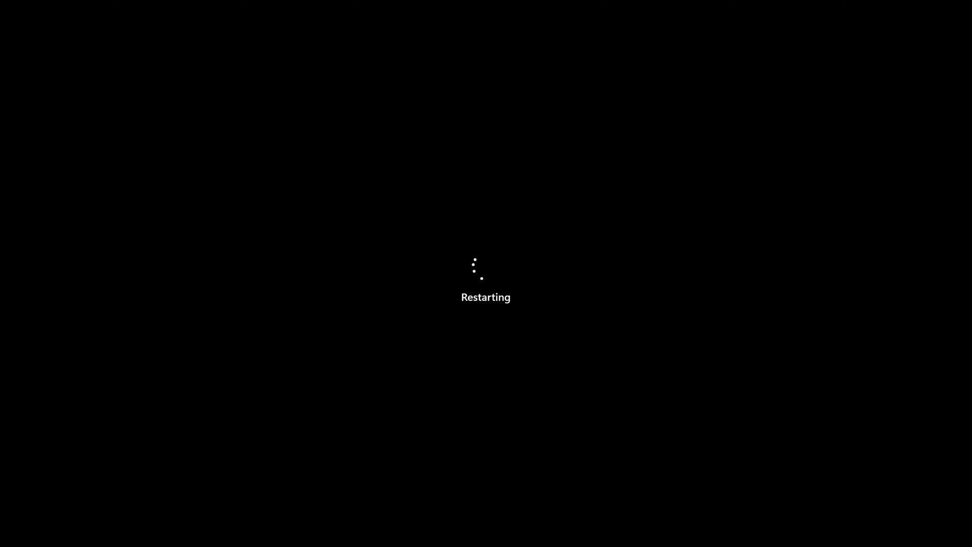